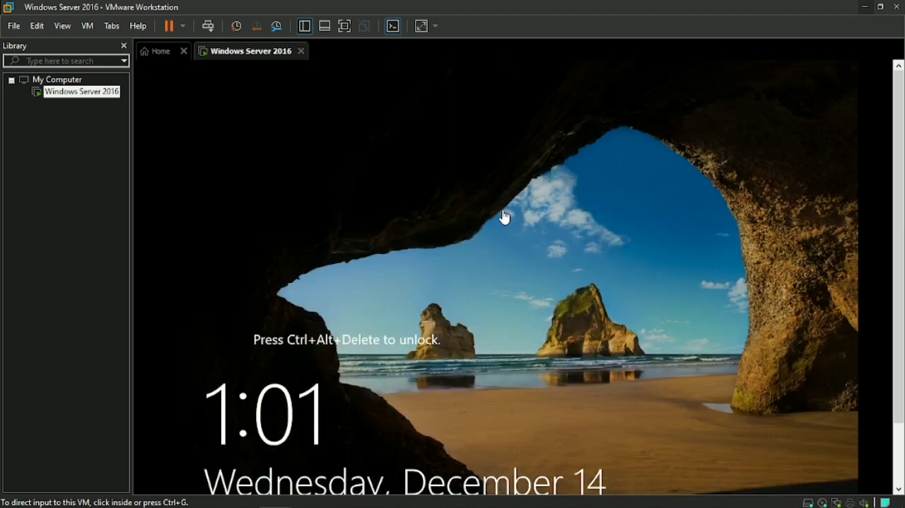
# Step: Unlock the Windows Server 2016 virtual machine, sign in with the Administrator password, and dismiss the Shutdown Event Tracker
pyautogui.click(505, 216)
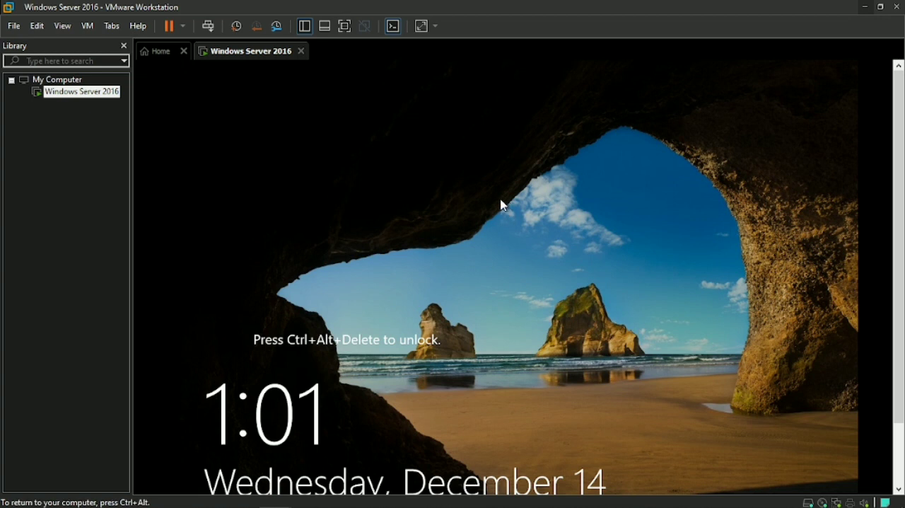
pyautogui.hotkey('ctrl', 'alt', 'Delete')
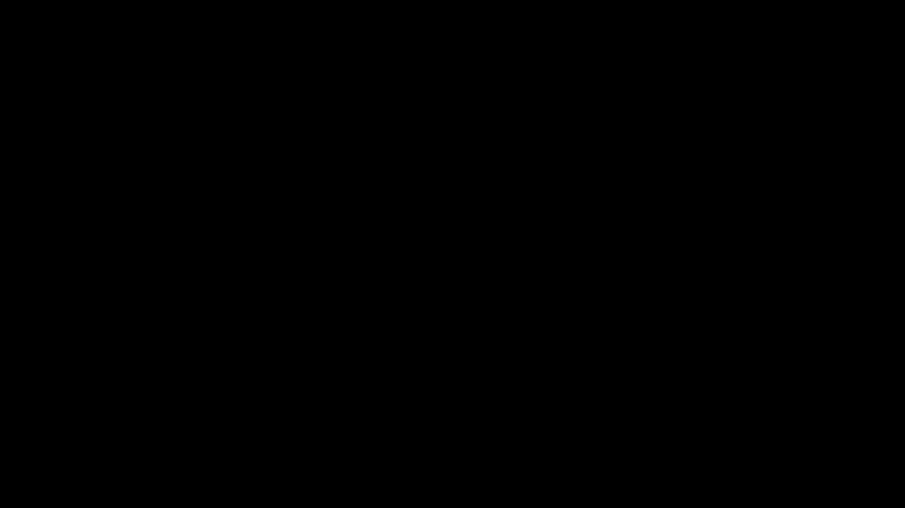
pyautogui.click(445, 344)
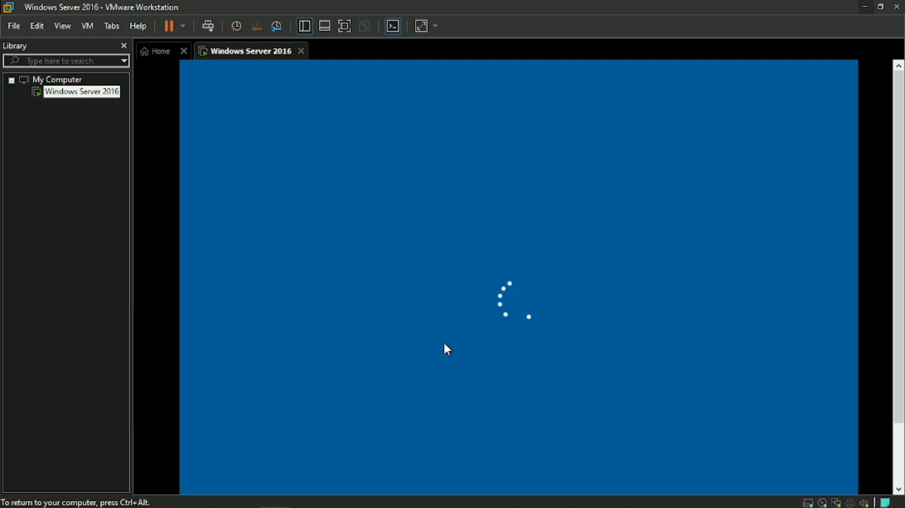
pyautogui.press('capslock')
pyautogui.write('•')
pyautogui.press('capslock')
pyautogui.write('••')
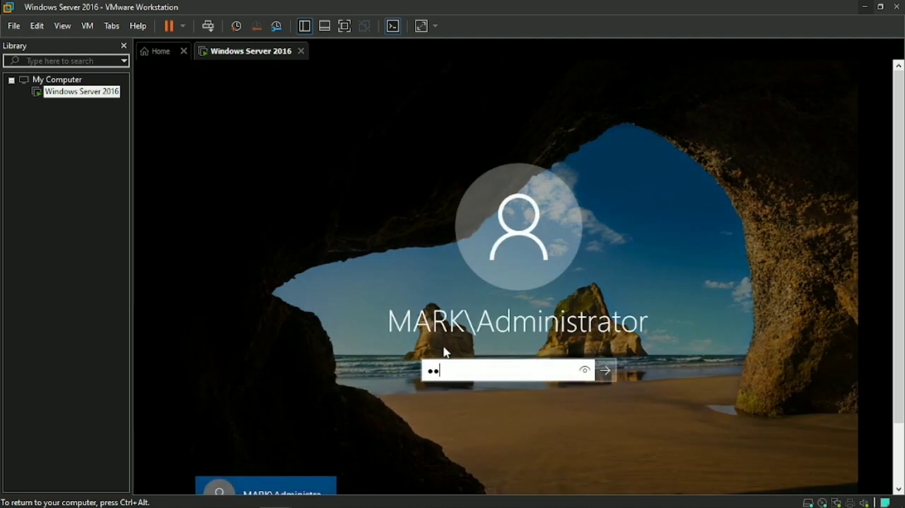
pyautogui.write('•••')
pyautogui.press('Return')
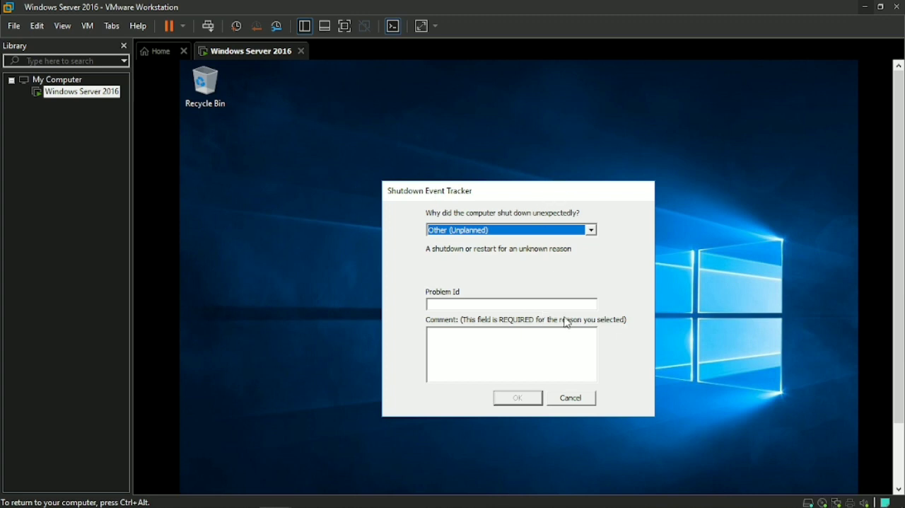
pyautogui.click(565, 398)
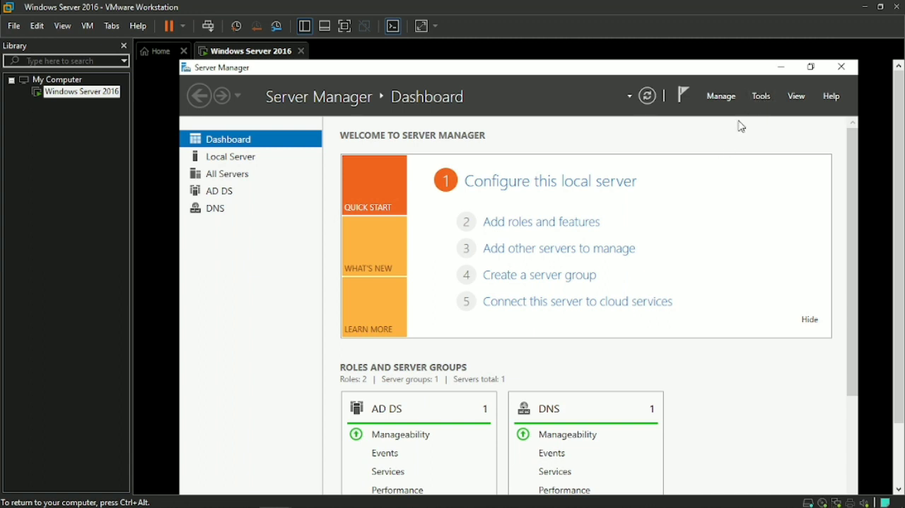
# Step: Open Active Directory Users and Computers from Server Manager and expand the local domain
pyautogui.click(760, 98)
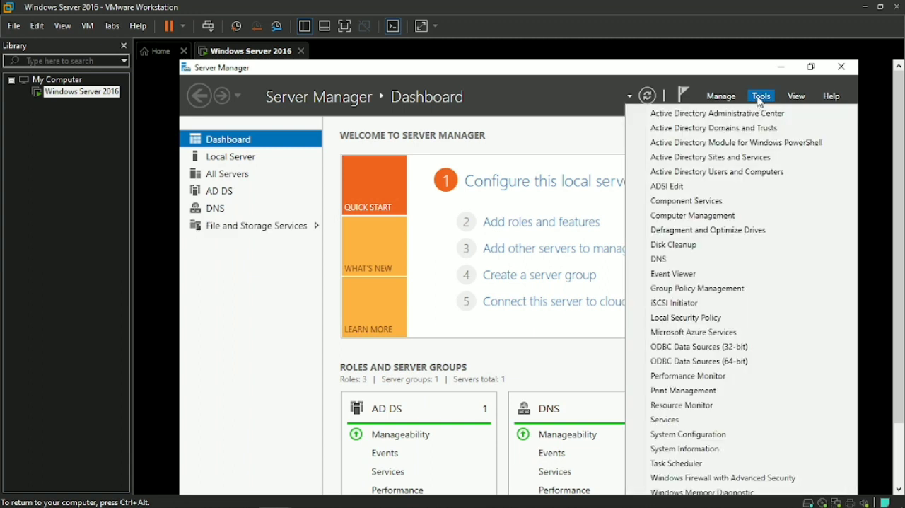
pyautogui.click(732, 173)
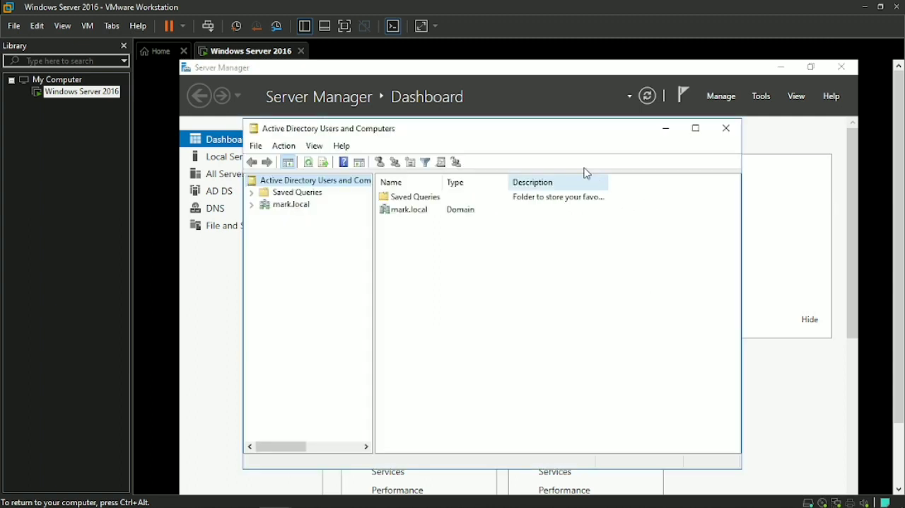
pyautogui.click(252, 204)
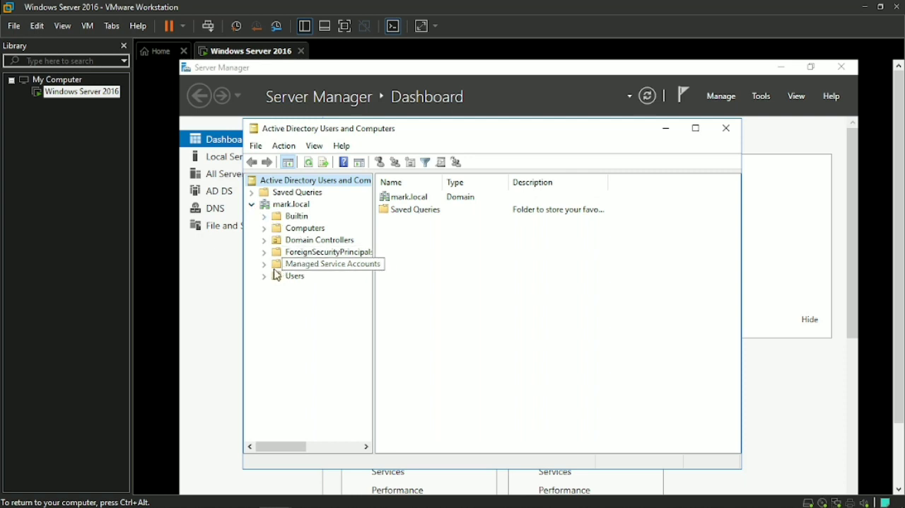
# Step: Start a new user in the domain's Users container, enter the person's first name, last name and logon name, and continue to the password settings
pyautogui.click(295, 276)
pyautogui.rightClick(295, 277)
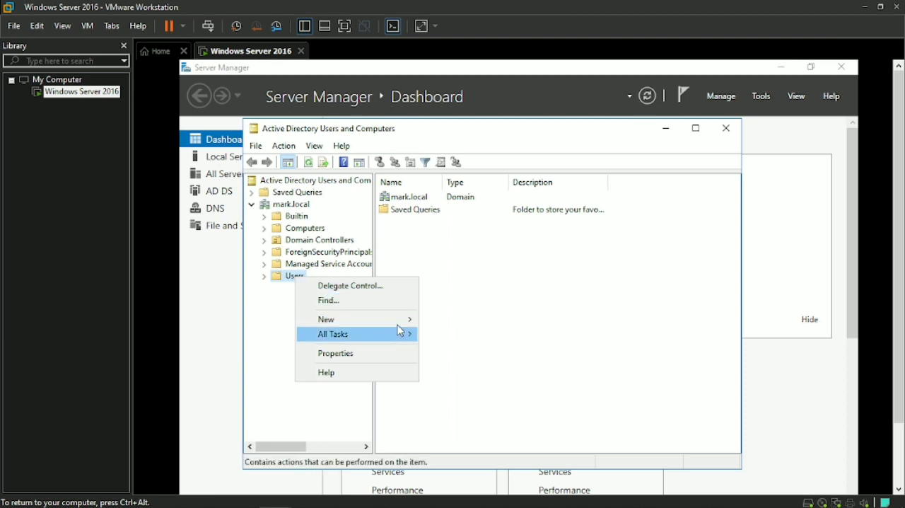
pyautogui.moveTo(408, 327)
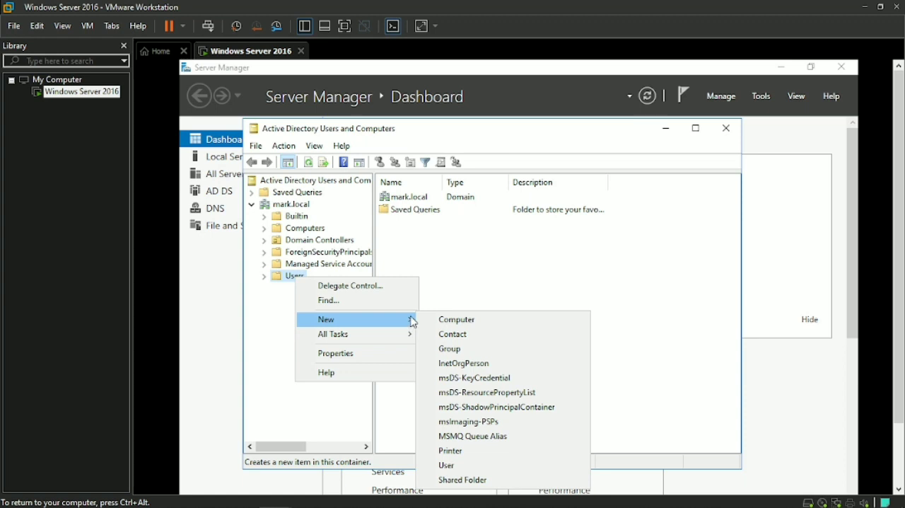
pyautogui.click(458, 466)
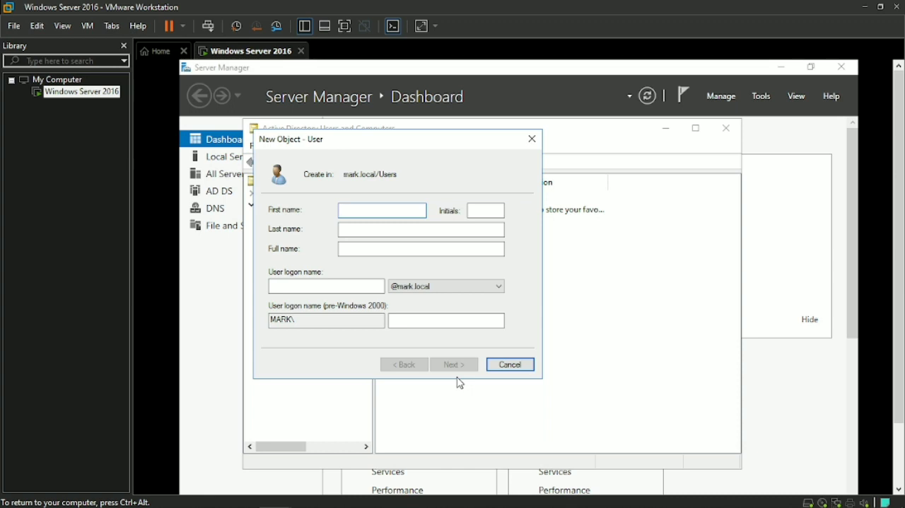
pyautogui.click(382, 229)
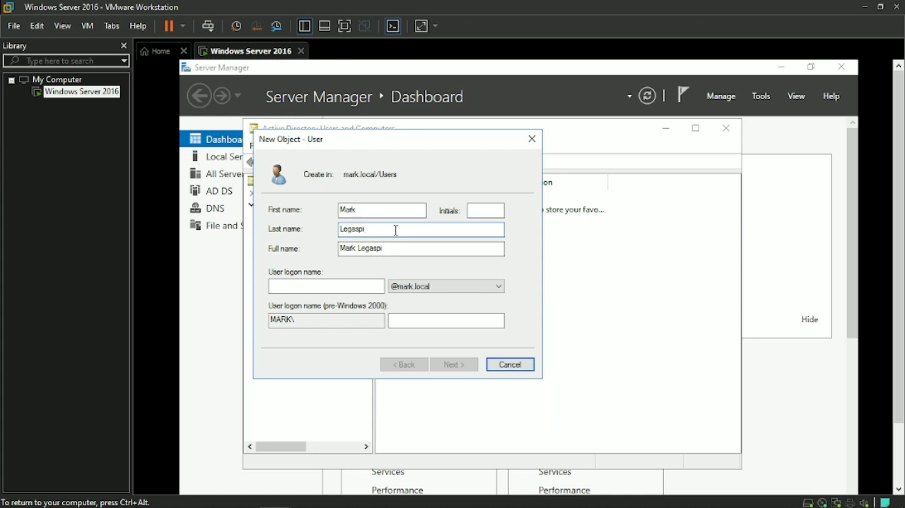
pyautogui.click(338, 287)
pyautogui.write('M')
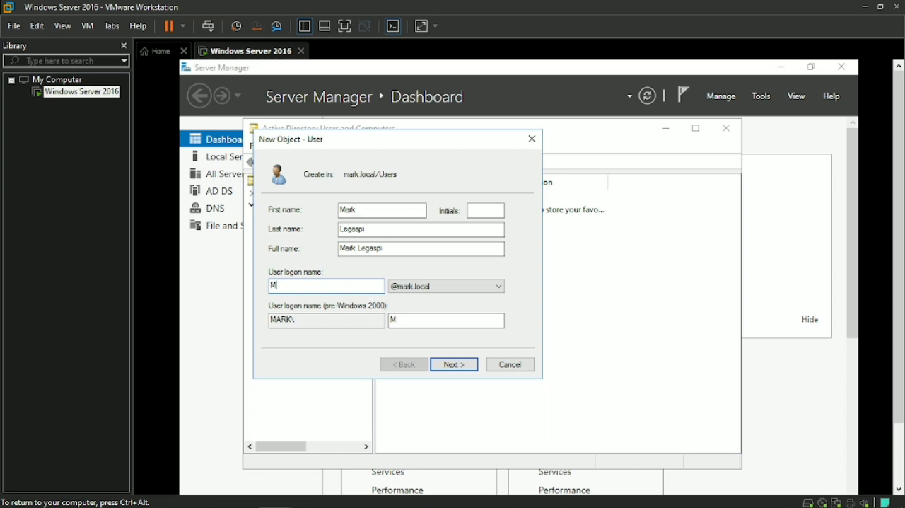
pyautogui.write('ark06')
pyautogui.click(463, 369)
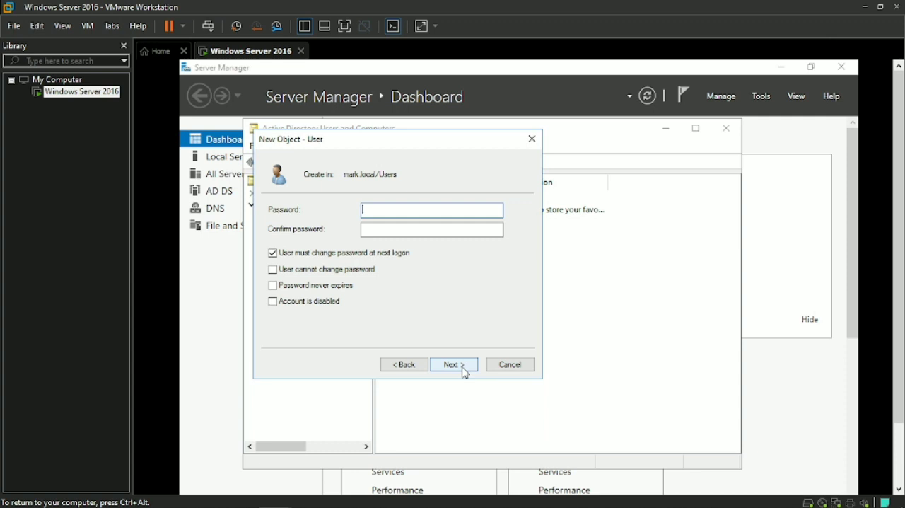
# Step: Turn off "User must change password at next logon" and enter the new user's account password and its confirmation
pyautogui.write('P')
pyautogui.press('BackSpace')
pyautogui.click(272, 252)
pyautogui.click(387, 210)
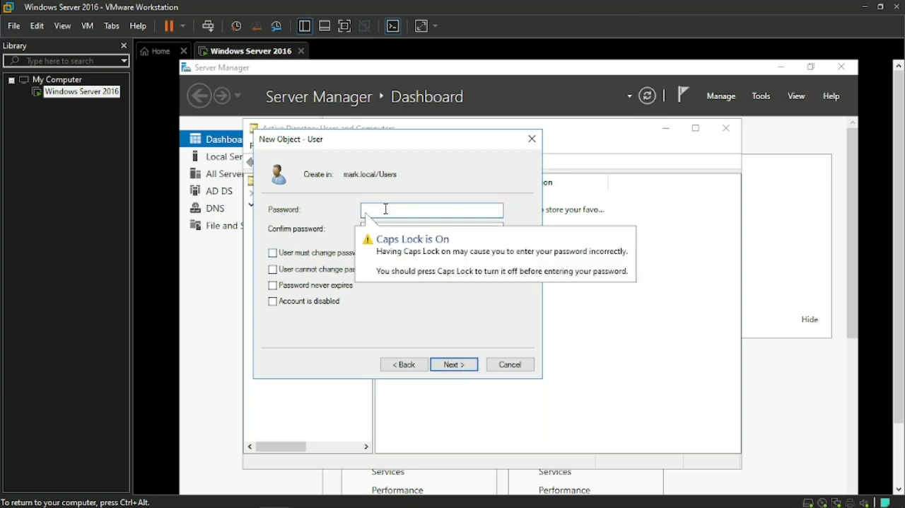
pyautogui.write('Pa$$w0')
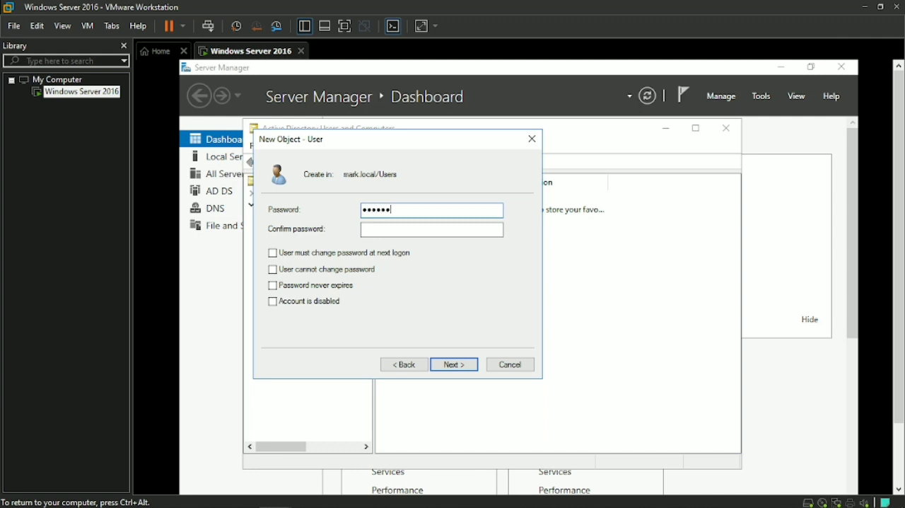
pyautogui.click(464, 232)
pyautogui.write('Pa$$w0')
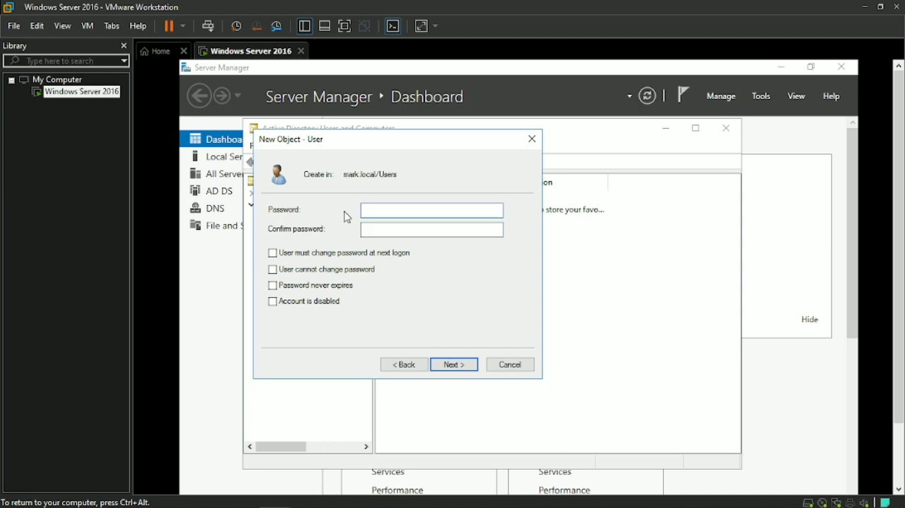
# Step: Re-enter the account password and its confirmation, and finish creating the first user
pyautogui.write('Pa$$w0rd')
pyautogui.press('BackSpace')
pyautogui.press('BackSpace')
pyautogui.press('BackSpace')
pyautogui.press('BackSpace')
pyautogui.press('BackSpace')
pyautogui.press('BackSpace')
pyautogui.press('BackSpace')
pyautogui.press('BackSpace')
pyautogui.write('•••••••••')
pyautogui.press('Tab')
pyautogui.write('Pa$$w0rd1')
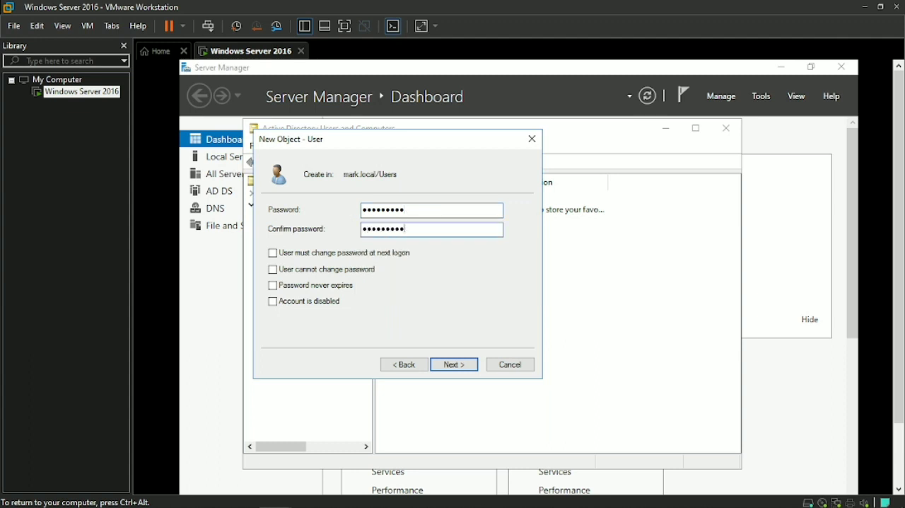
pyautogui.click(456, 366)
pyautogui.click(456, 366)
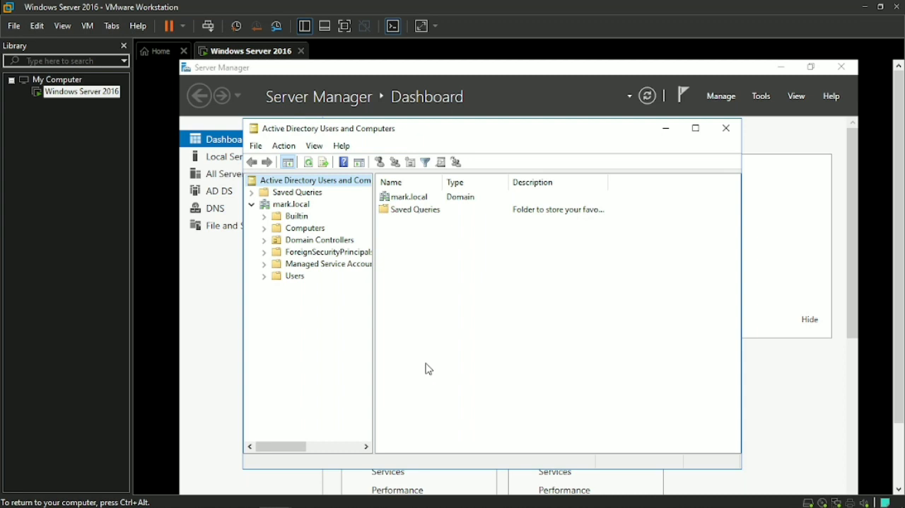
# Step: Start another new user in the Users container with first name IT and last name PERSONEL
pyautogui.rightClick(289, 277)
pyautogui.moveTo(317, 323)
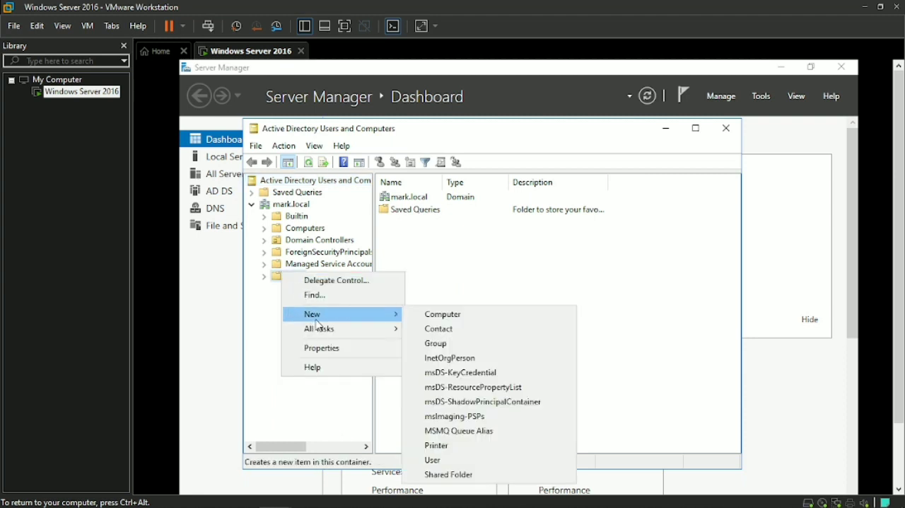
pyautogui.click(433, 460)
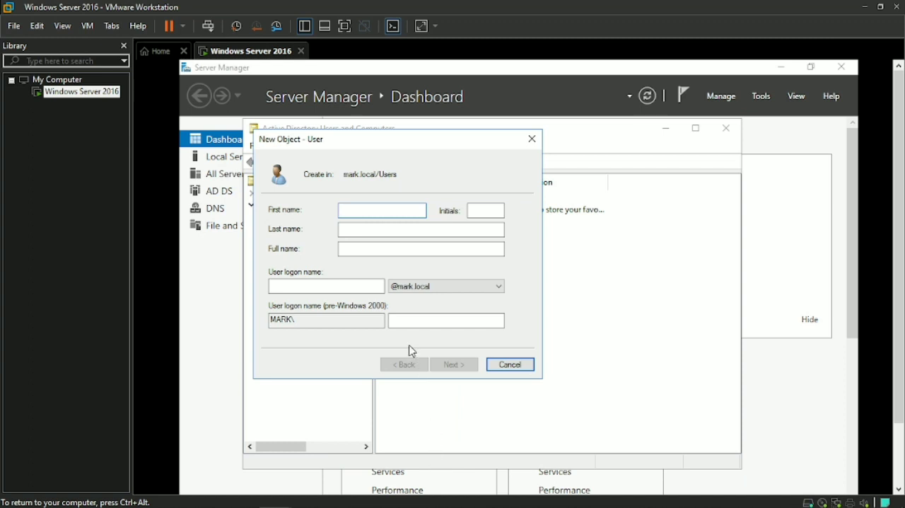
pyautogui.write('IR')
pyautogui.press('BackSpace')
pyautogui.click(365, 230)
pyautogui.write('P')
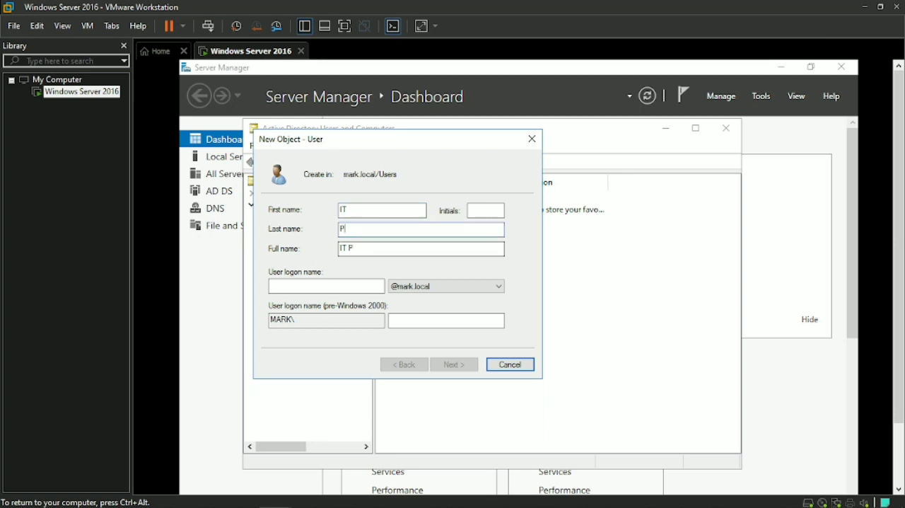
pyautogui.write('ERSONEL')
# Step: Set the IT PERSONEL account's logon name to itpersonel and continue to the password settings
pyautogui.click(327, 292)
pyautogui.write('itpersonel')
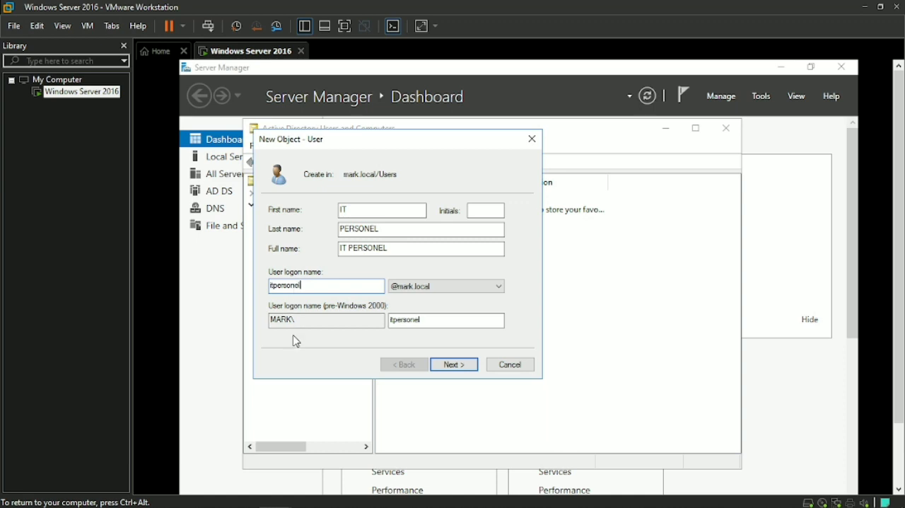
pyautogui.click(469, 366)
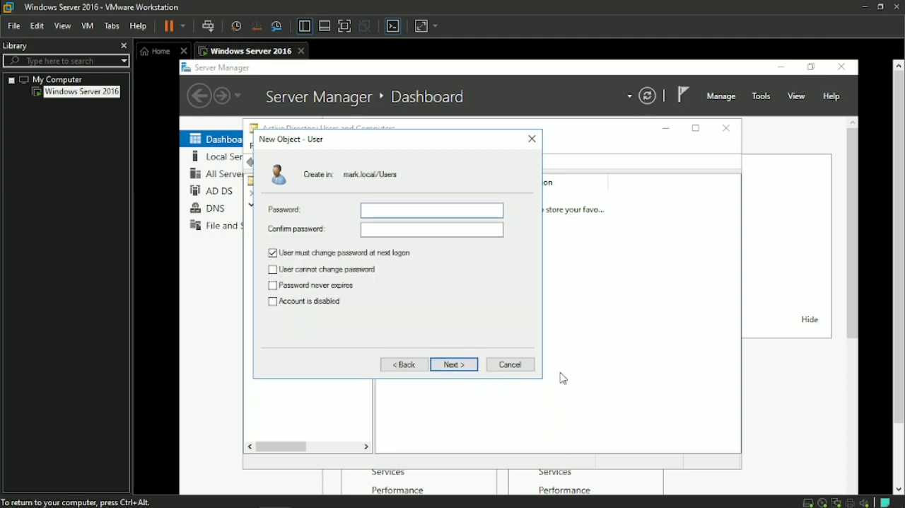
# Step: Enter the account password and its confirmation for the IT PERSONEL user
pyautogui.press('capslock')
pyautogui.write('•••')
pyautogui.click(435, 231)
pyautogui.press('capslock')
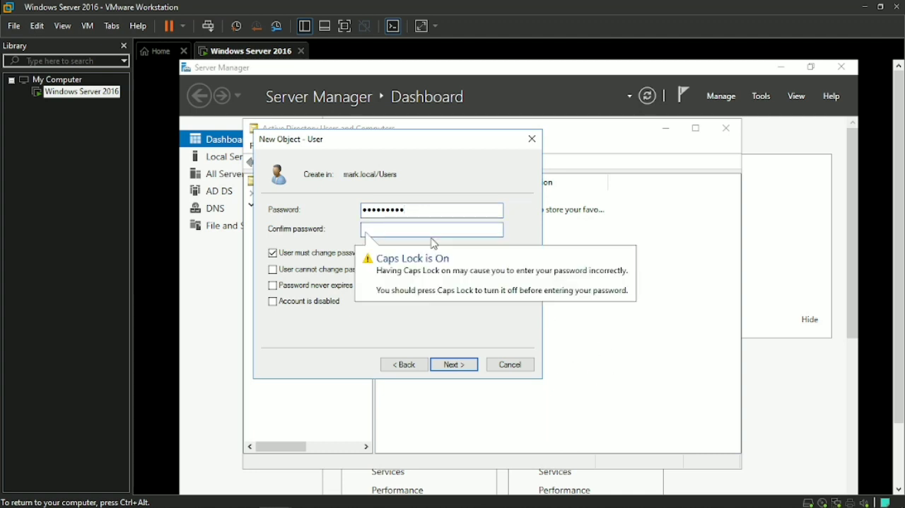
pyautogui.write('Pa')
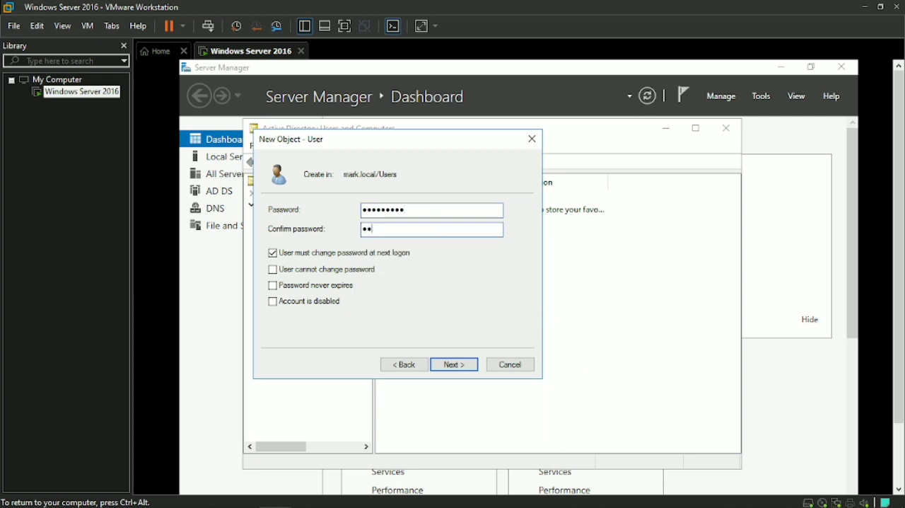
pyautogui.write('asw0rd1')
# Step: Turn off the password change requirement at next logon, re-enter the confirmation password, and finish creating the IT PERSONEL user
pyautogui.click(274, 254)
pyautogui.moveTo(413, 228); pyautogui.dragTo(356, 225)
pyautogui.press('BackSpace')
pyautogui.press('capslock')
pyautogui.write('••••••••')
pyautogui.click(455, 366)
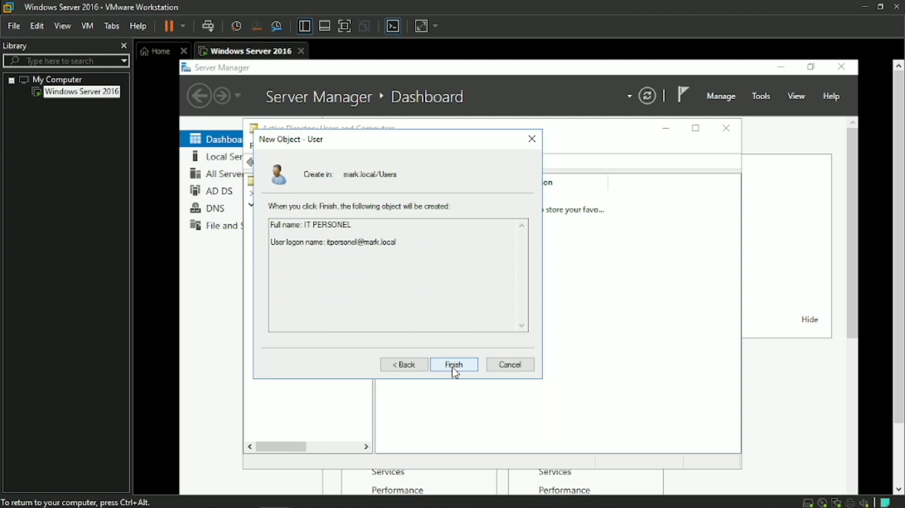
pyautogui.click(455, 368)
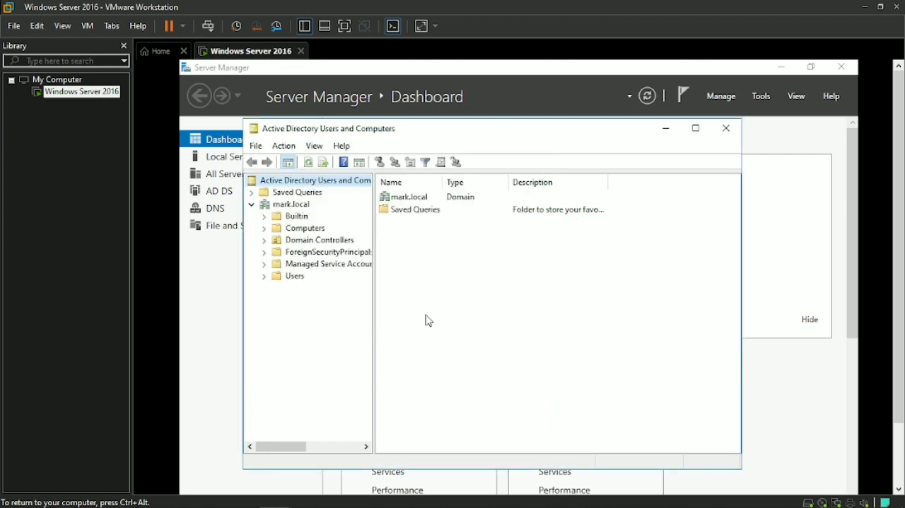
# Step: Start a third user in the Users container with first name CLERK and logon name Clerk, and continue to the password settings
pyautogui.rightClick(274, 276)
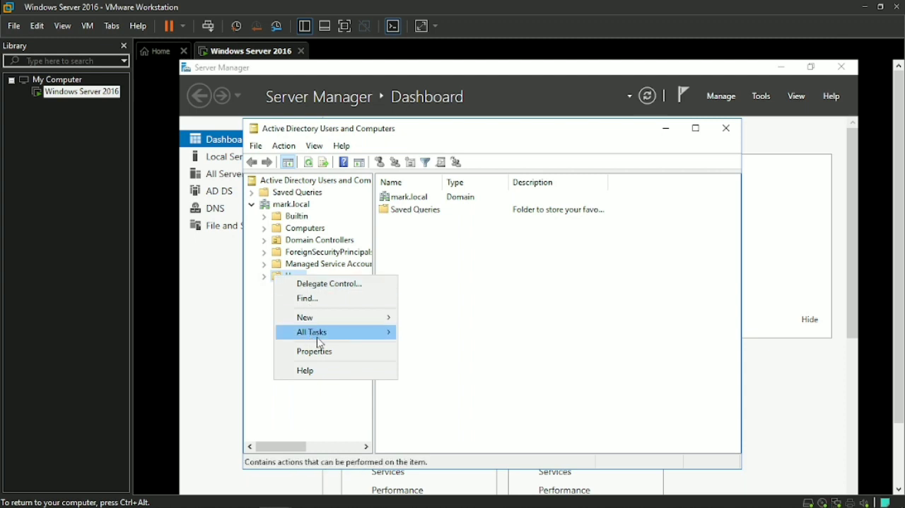
pyautogui.moveTo(373, 324)
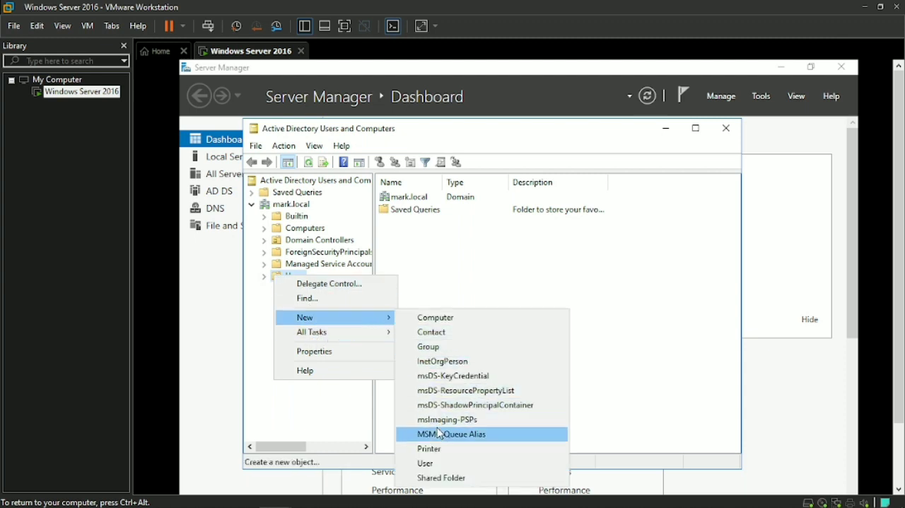
pyautogui.click(441, 463)
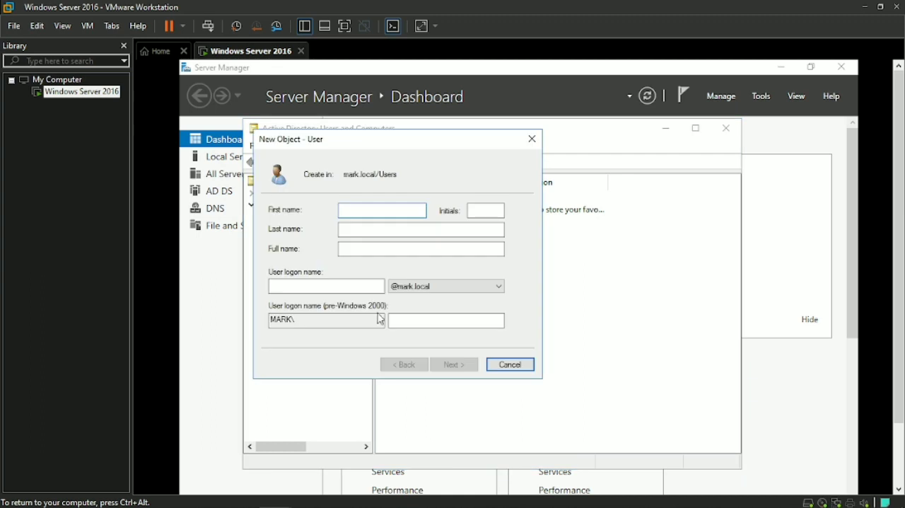
pyautogui.write('CLERK')
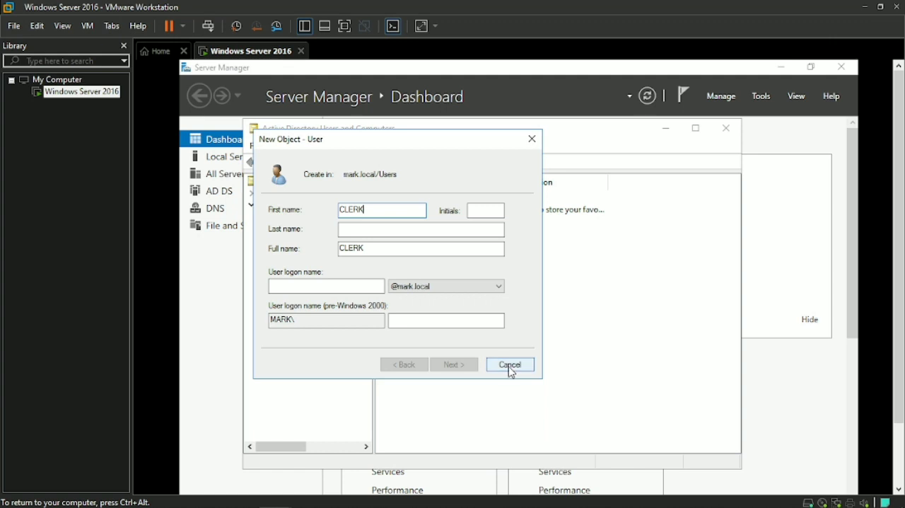
pyautogui.click(332, 283)
pyautogui.write('c')
pyautogui.press('BackSpace')
pyautogui.write('Clerk')
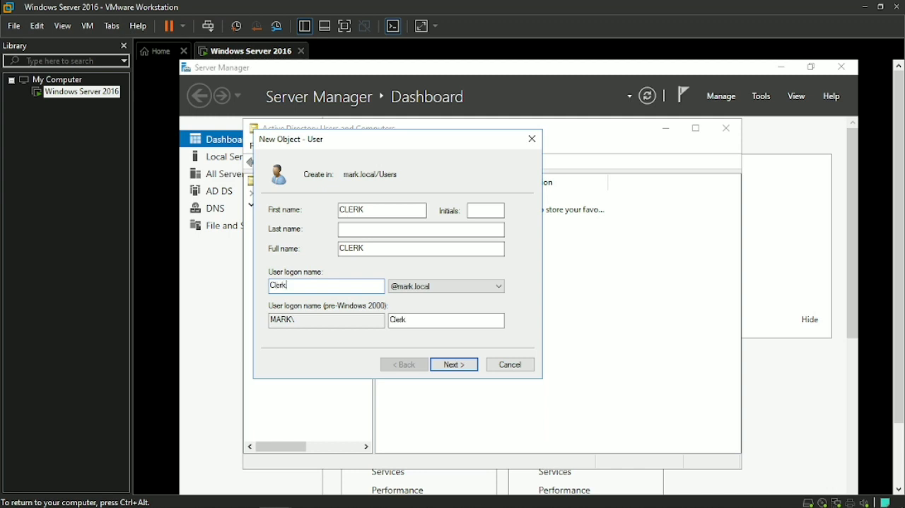
pyautogui.click(452, 365)
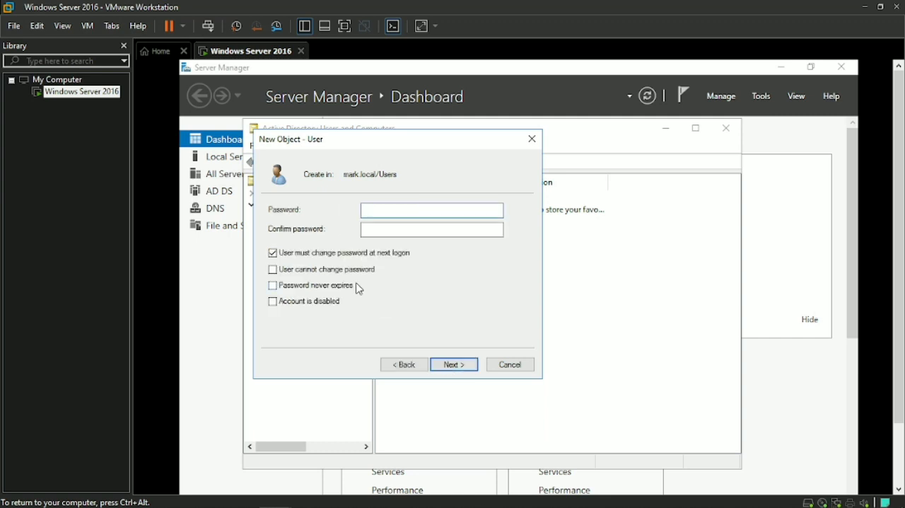
# Step: Turn off "User must change password at next logon" for the CLERK user and enter and confirm the account password
pyautogui.click(273, 253)
pyautogui.click(390, 211)
pyautogui.write('Password1')
pyautogui.click(366, 224)
pyautogui.write('Passwor')
# Step: Accept the password settings and finish creating the CLERK user
pyautogui.click(469, 368)
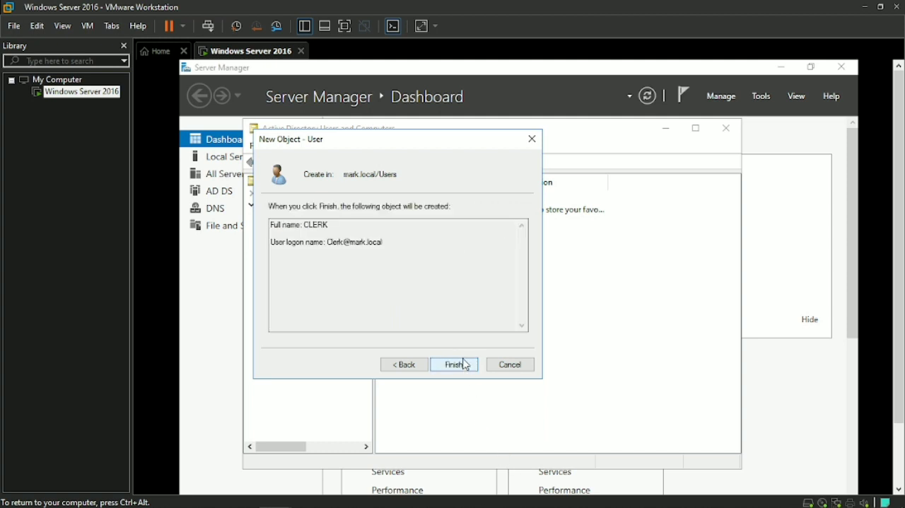
pyautogui.click(455, 365)
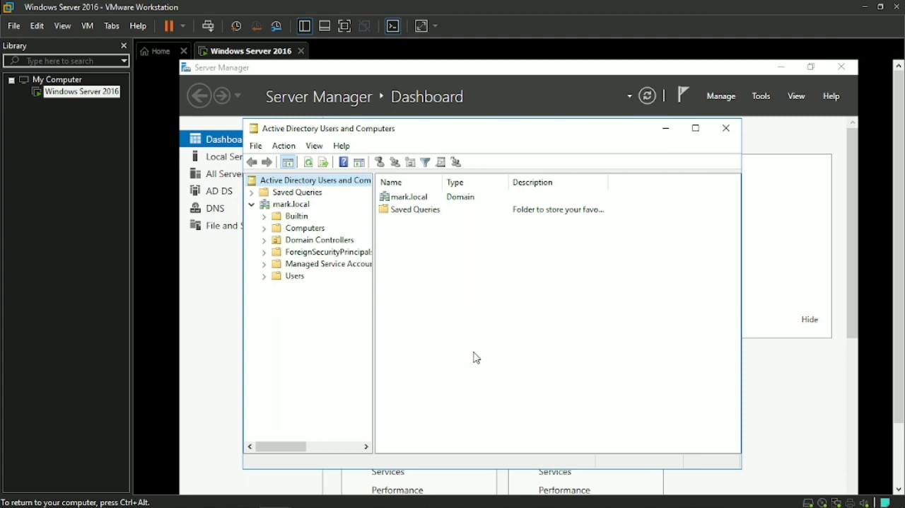
# Step: Create a global security group named Group Department in the Users container
pyautogui.rightClick(292, 278)
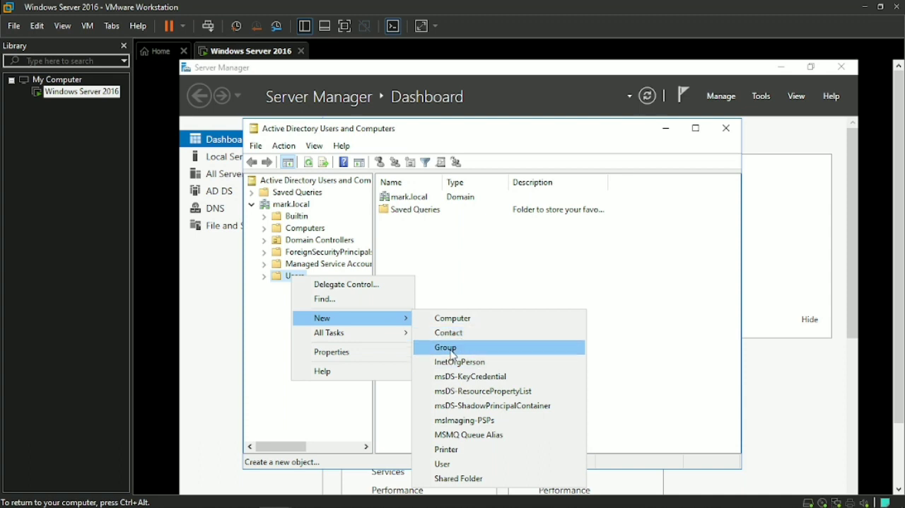
pyautogui.click(450, 347)
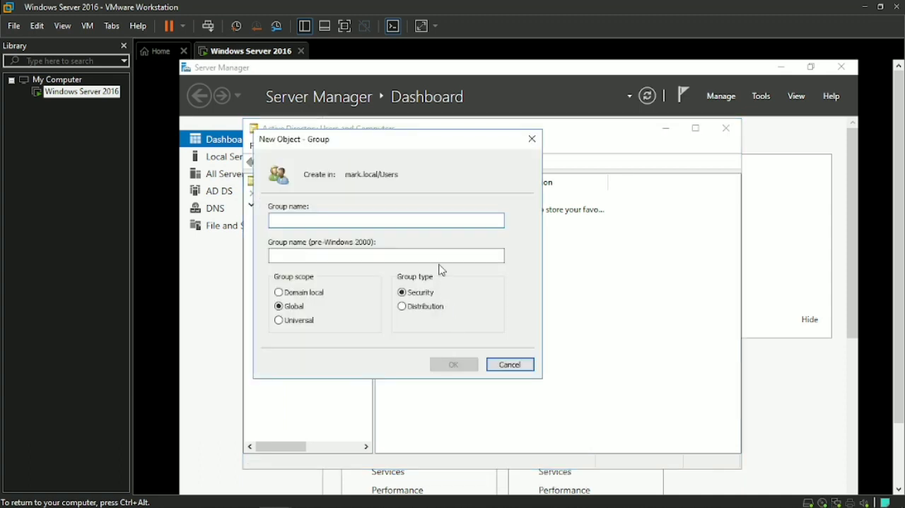
pyautogui.write('Group')
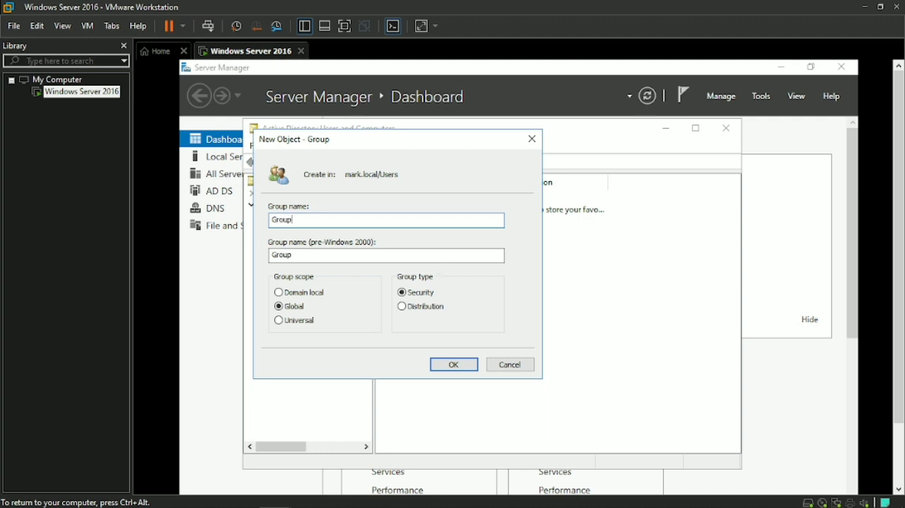
pyautogui.write(' Department')
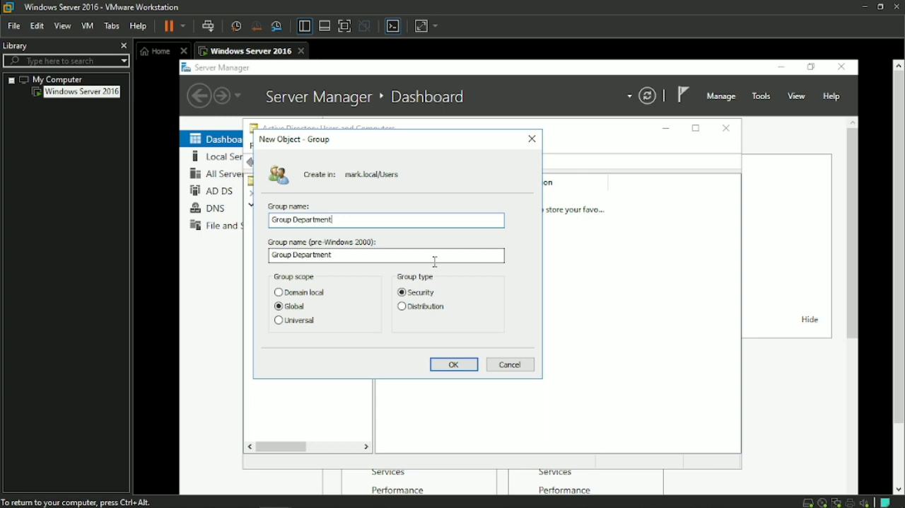
pyautogui.click(463, 365)
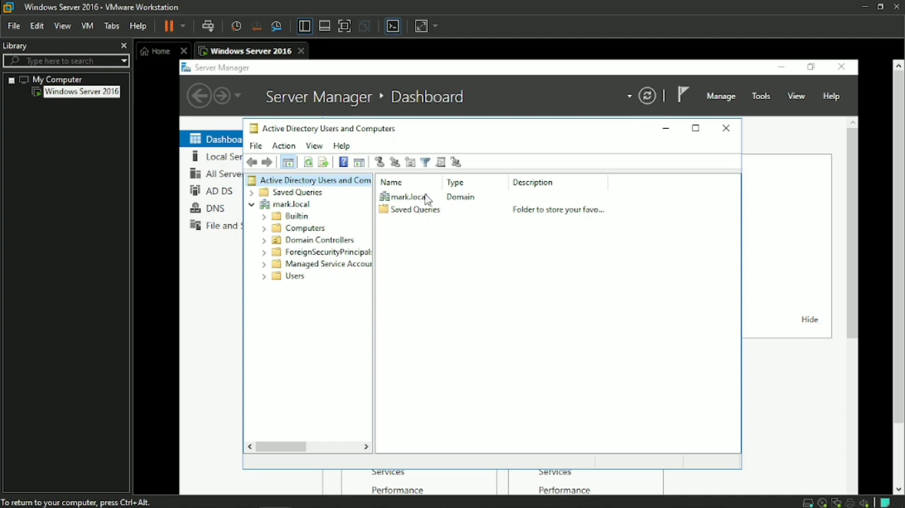
# Step: Display the contents of the Users container under mark.local
pyautogui.rightClick(288, 281)
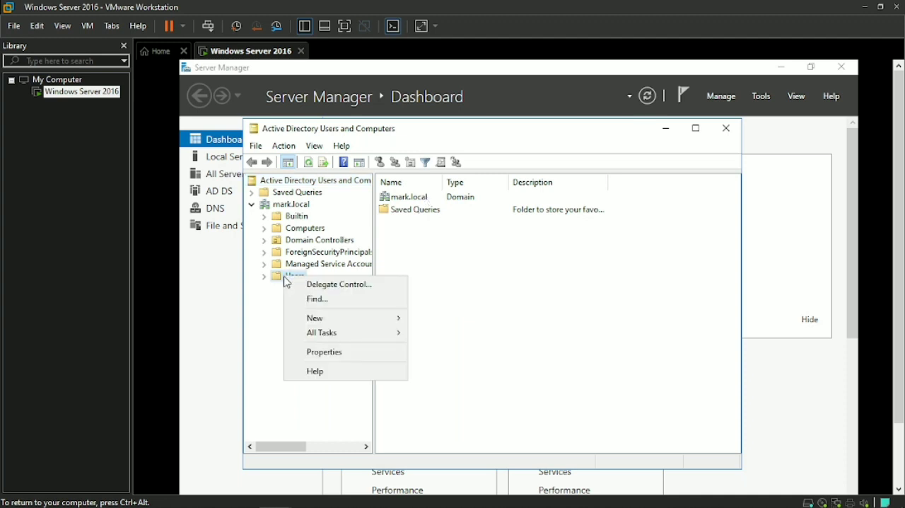
pyautogui.press('Escape')
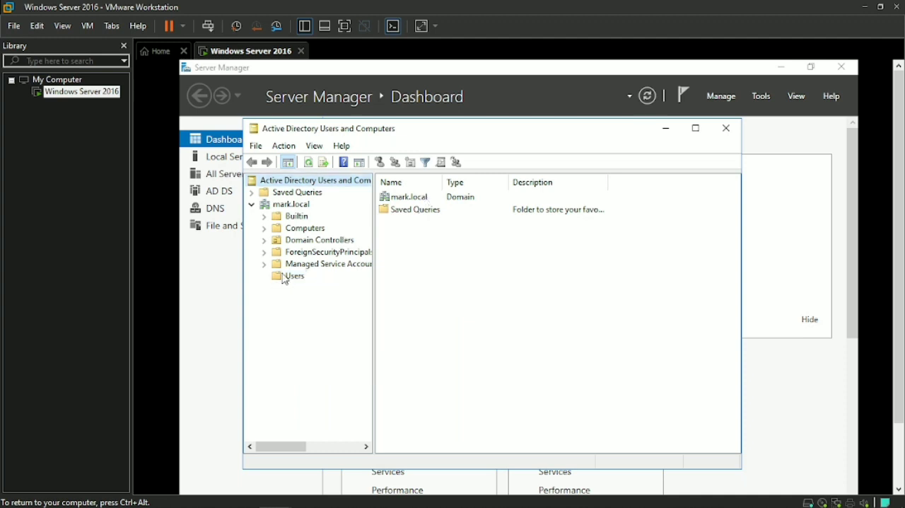
pyautogui.click(288, 278)
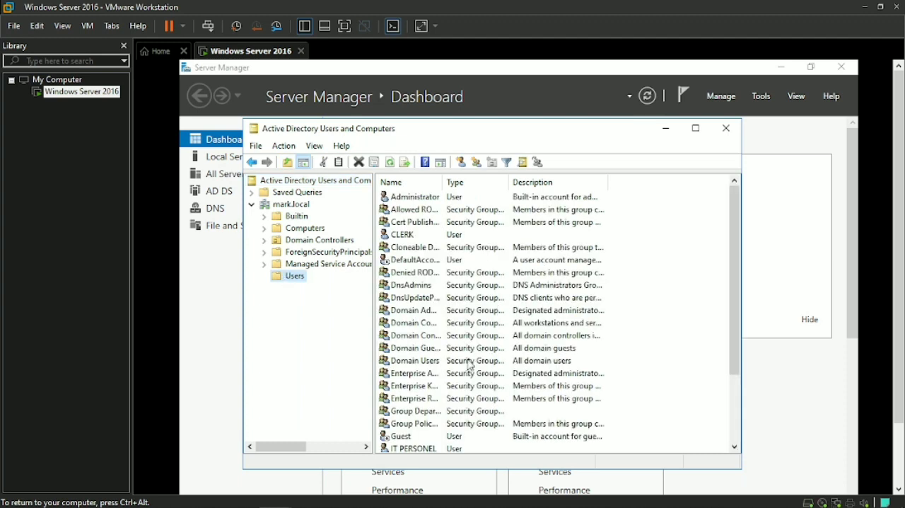
# Step: Add the IT PERSONEL user to the Group Department group through its membership properties and apply the change
pyautogui.scroll(-1, 468, 413)
pyautogui.rightClick(415, 413)
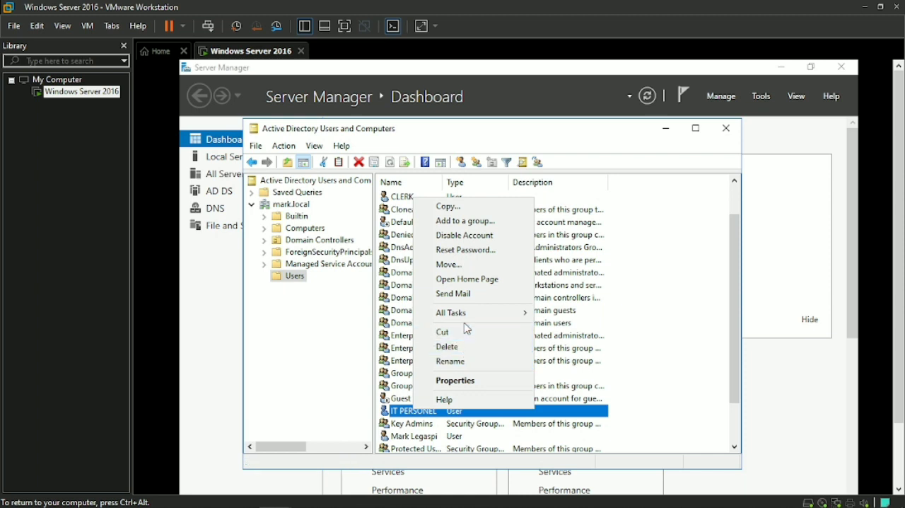
pyautogui.click(464, 382)
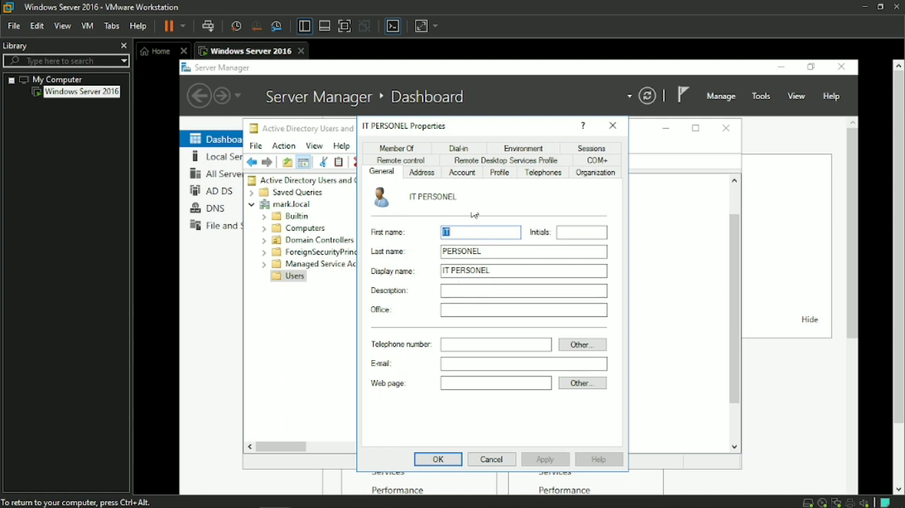
pyautogui.click(398, 149)
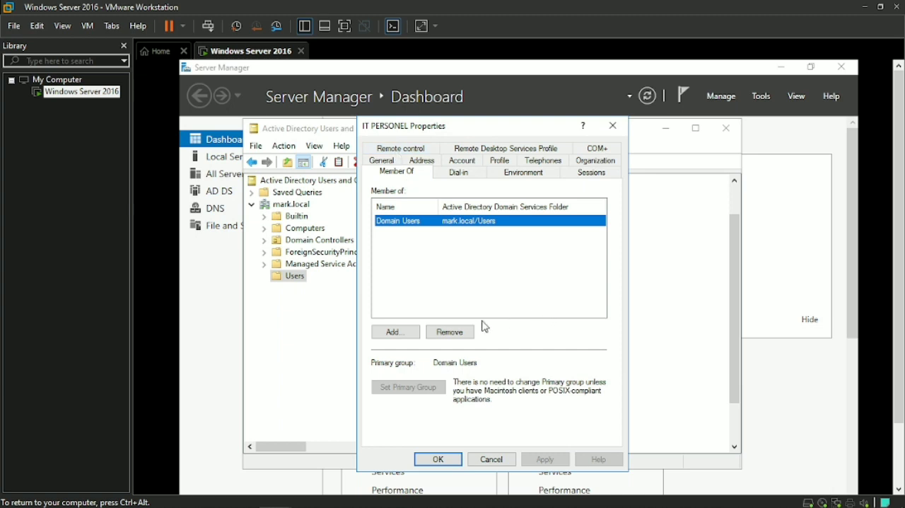
pyautogui.click(416, 332)
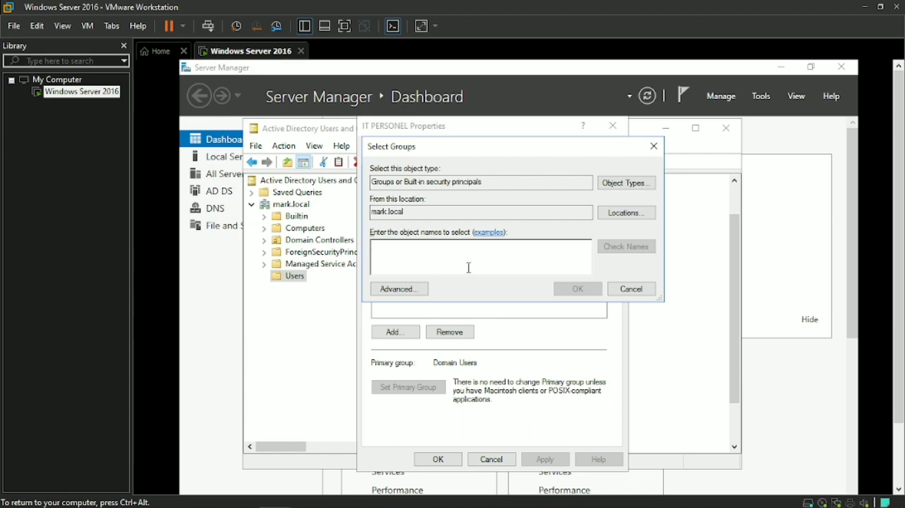
pyautogui.write('Group Dep')
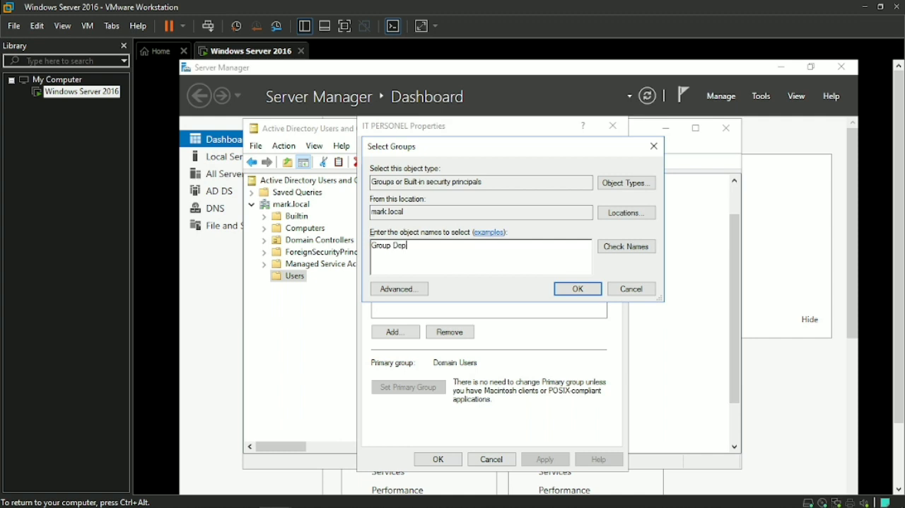
pyautogui.write('ment')
pyautogui.click(585, 292)
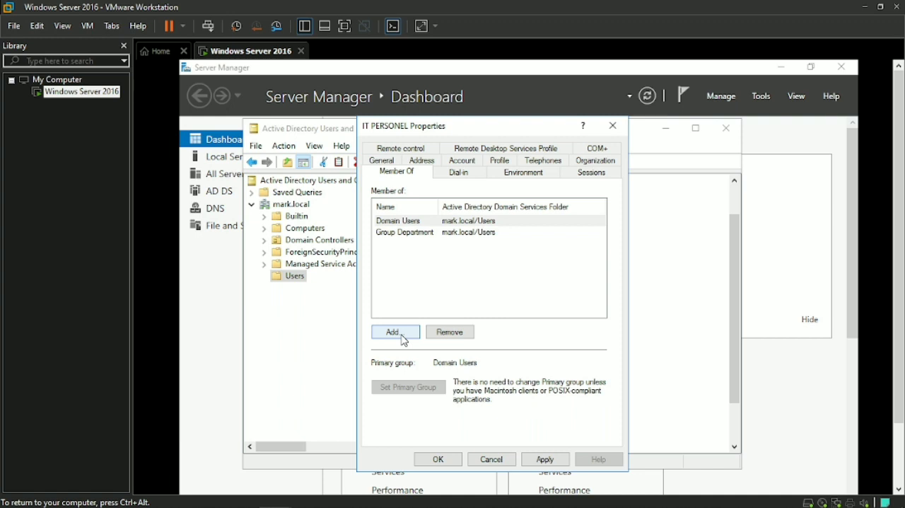
pyautogui.click(546, 459)
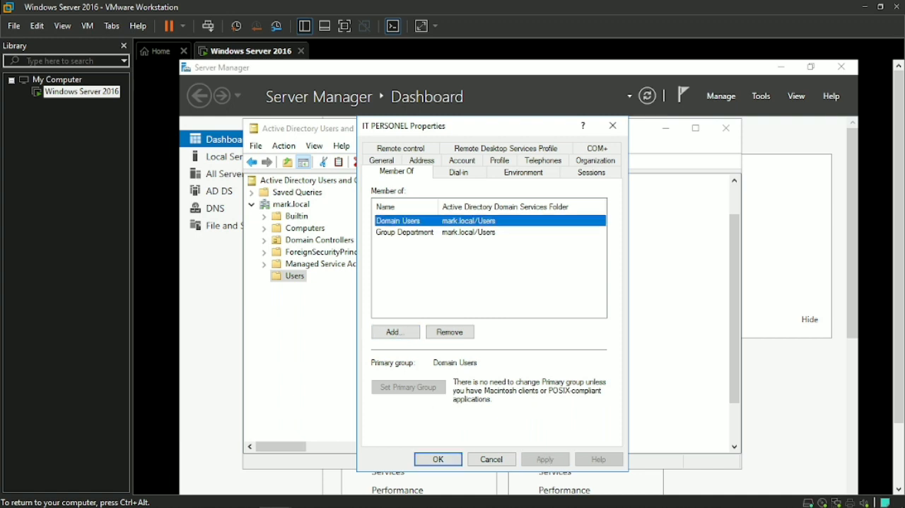
pyautogui.click(458, 457)
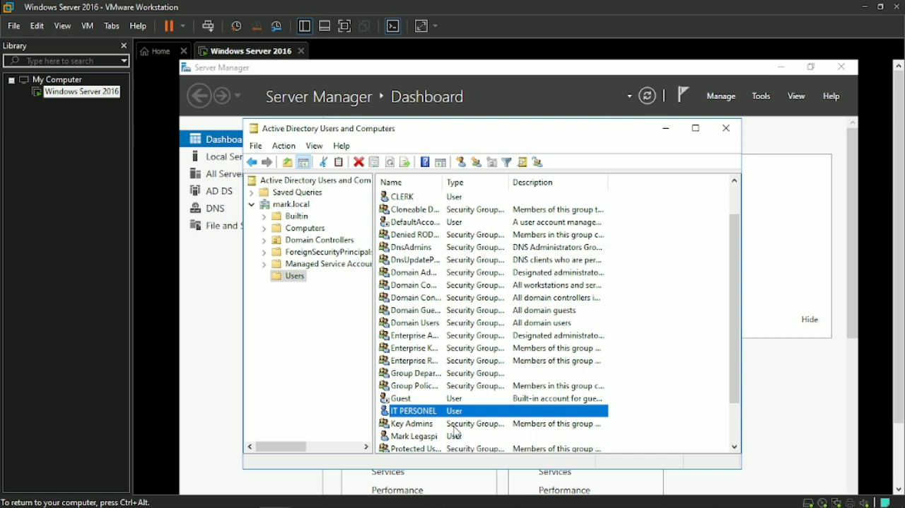
# Step: Add the CLERK user to the Group Department group through its membership properties and apply the change
pyautogui.scroll(-2, 452, 427)
pyautogui.scroll(3, 456, 423)
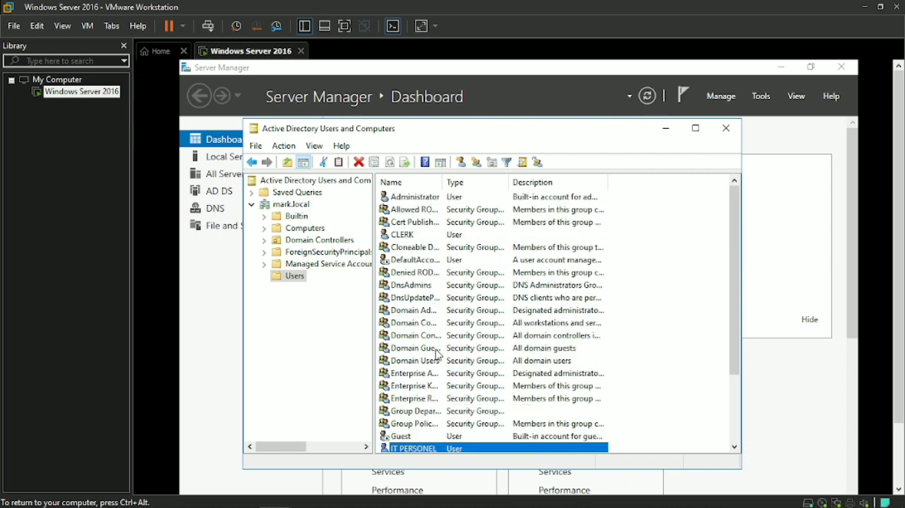
pyautogui.rightClick(409, 233)
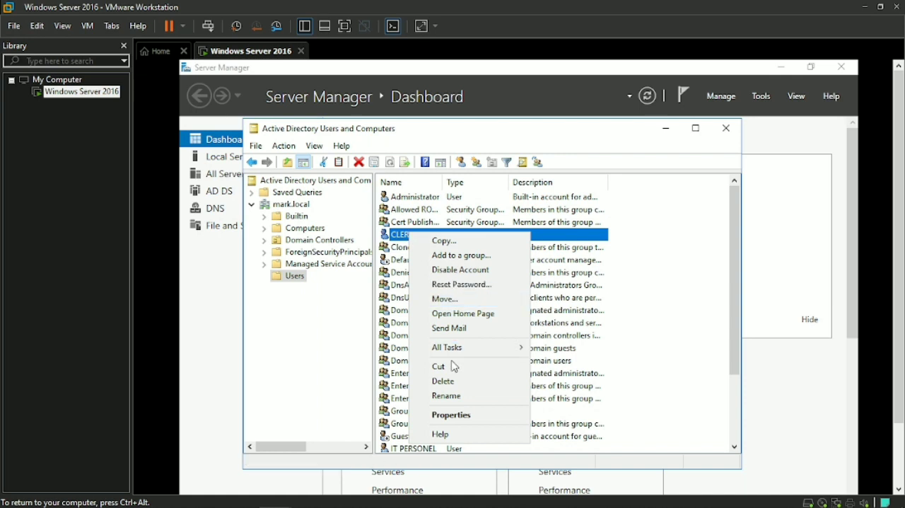
pyautogui.click(450, 416)
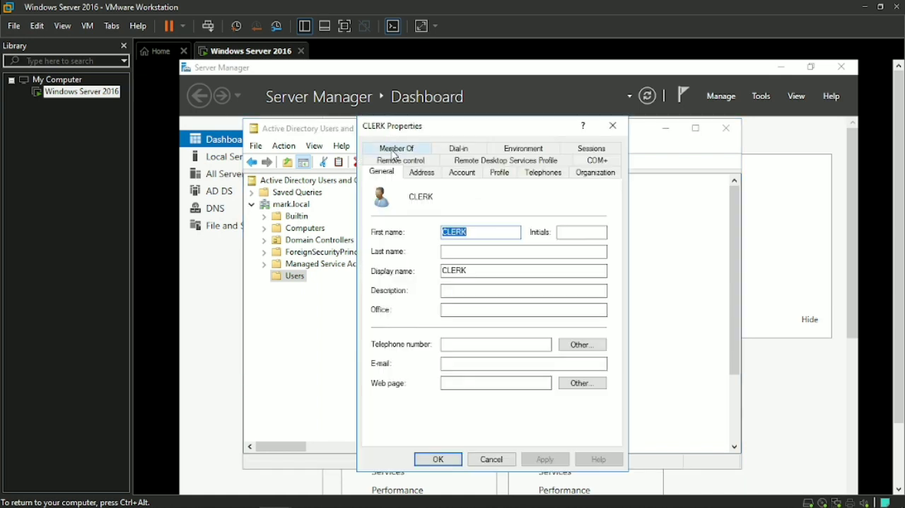
pyautogui.click(394, 150)
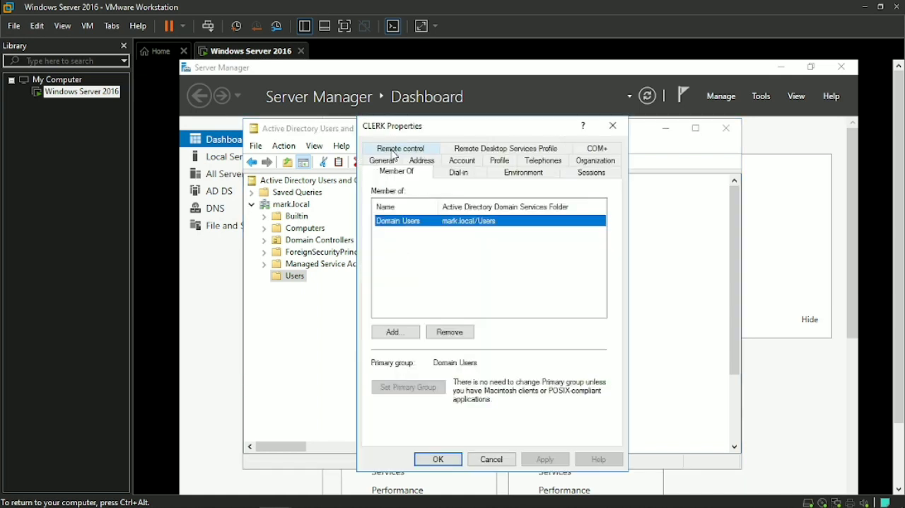
pyautogui.click(400, 334)
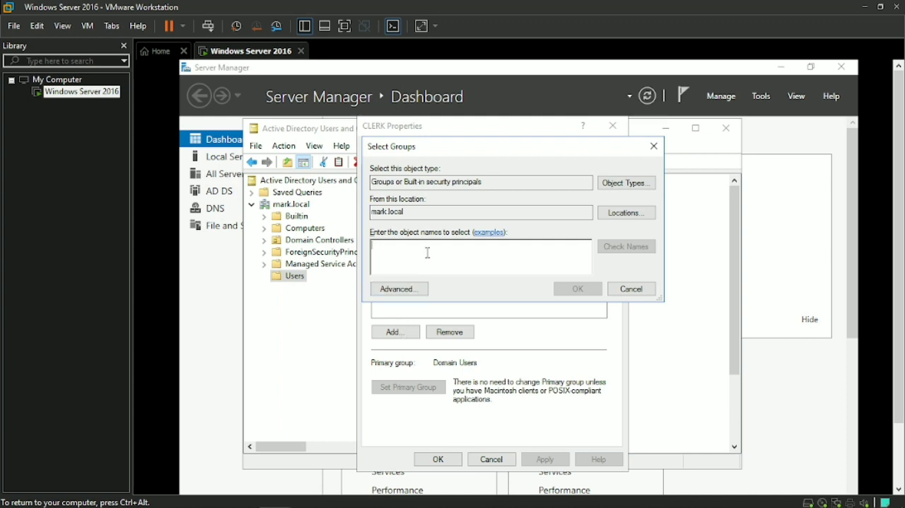
pyautogui.write('Group Dep')
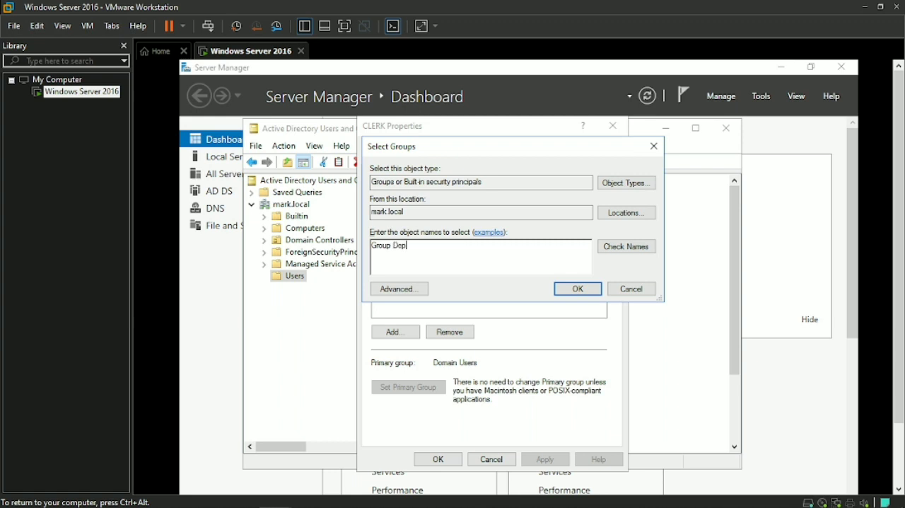
pyautogui.write('artment')
pyautogui.click(565, 290)
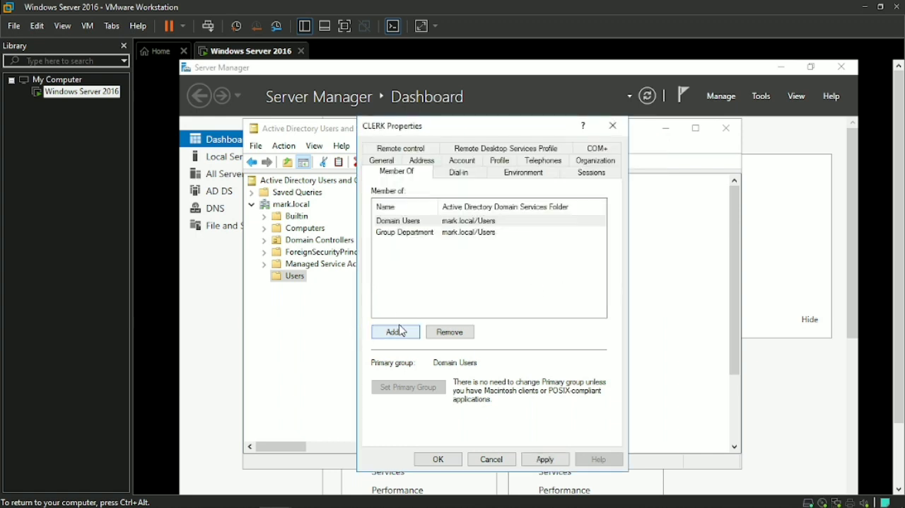
pyautogui.click(542, 459)
pyautogui.click(453, 460)
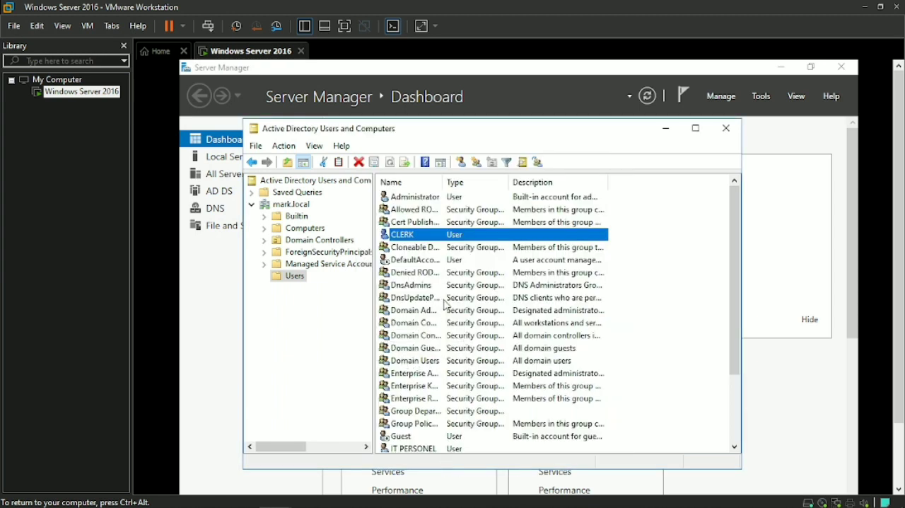
# Step: Check which members are listed in the properties of the Group Department group, and close the properties
pyautogui.scroll(-2, 448, 304)
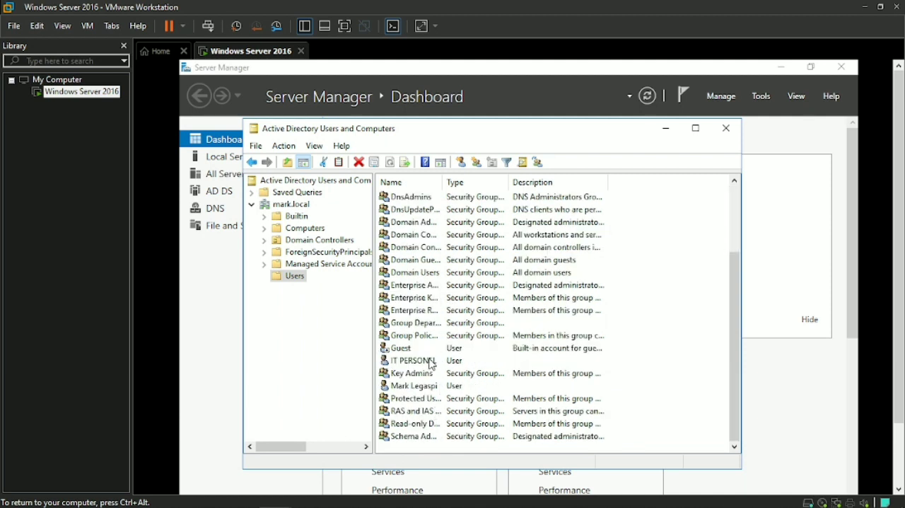
pyautogui.scroll(1, 417, 318)
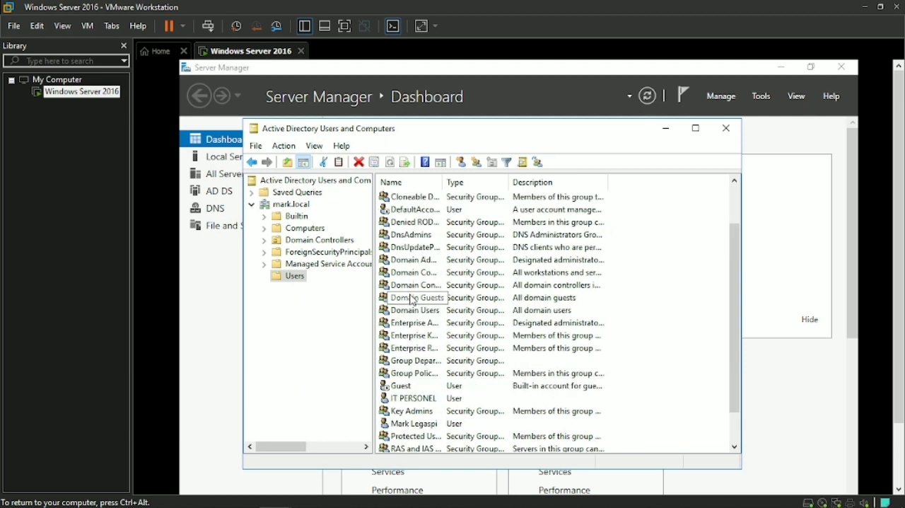
pyautogui.scroll(1, 414, 301)
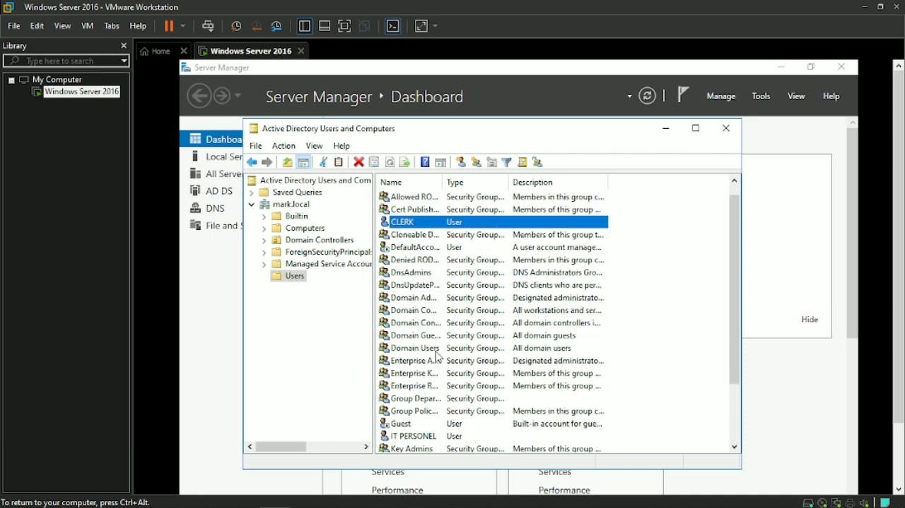
pyautogui.scroll(-1, 428, 364)
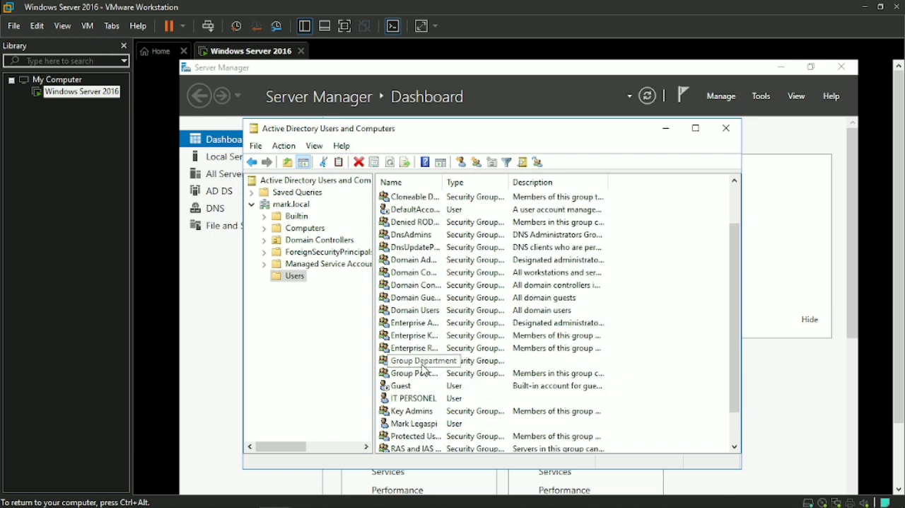
pyautogui.click(425, 369)
pyautogui.rightClick(425, 368)
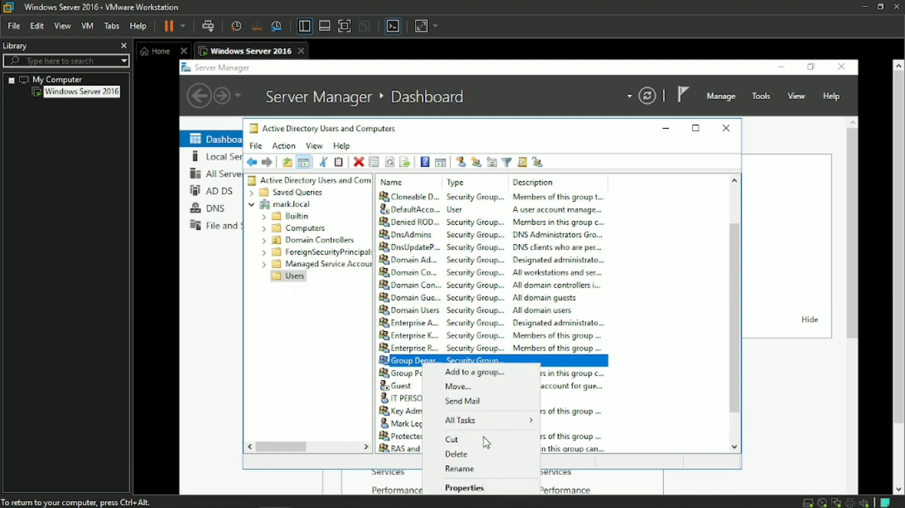
pyautogui.click(479, 487)
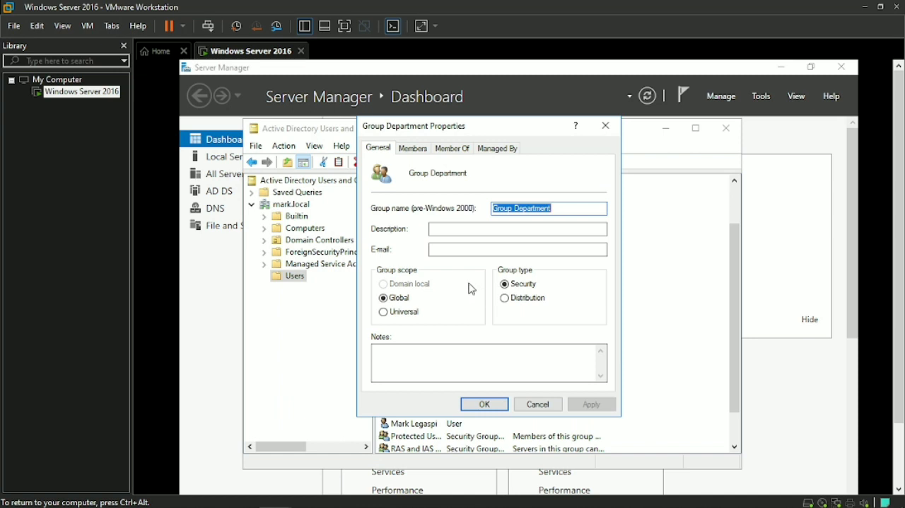
pyautogui.click(416, 149)
pyautogui.click(438, 225)
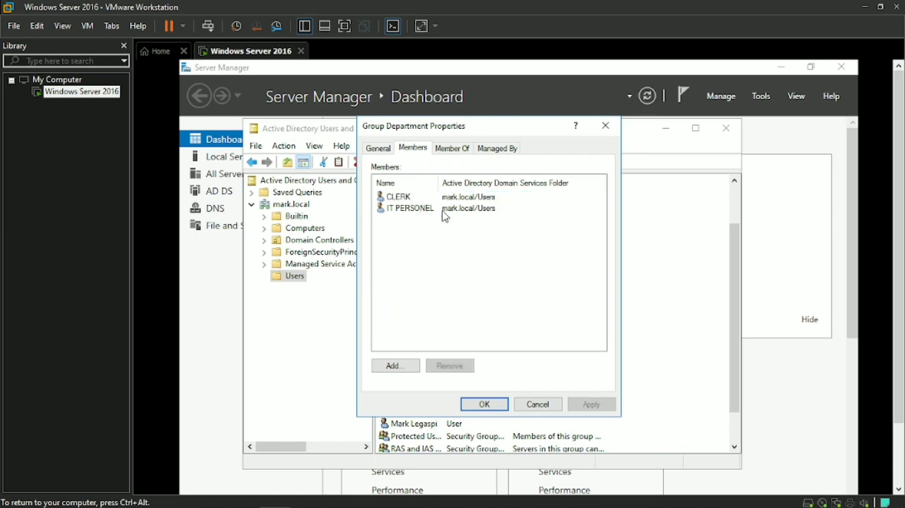
pyautogui.click(485, 405)
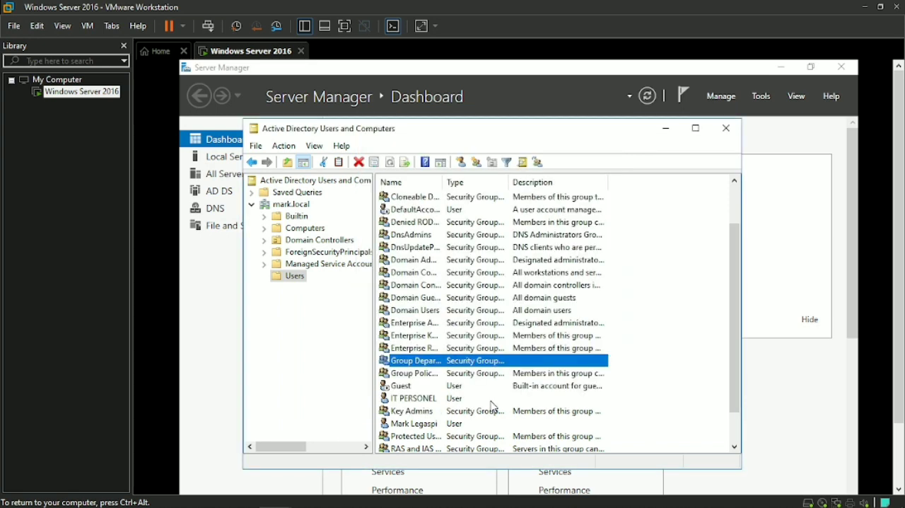
# Step: Start a new shared folder object in the Users container of mark.local and name it sharedfolder
pyautogui.rightClick(292, 282)
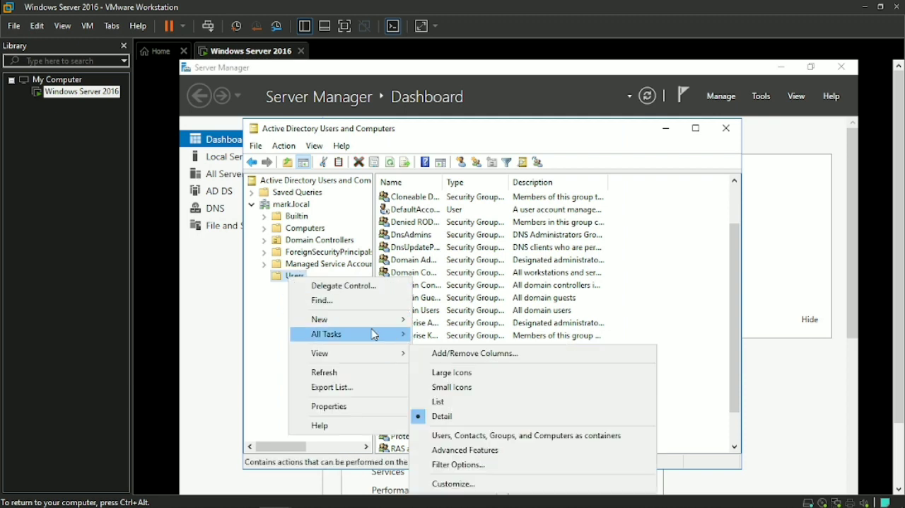
pyautogui.moveTo(377, 325)
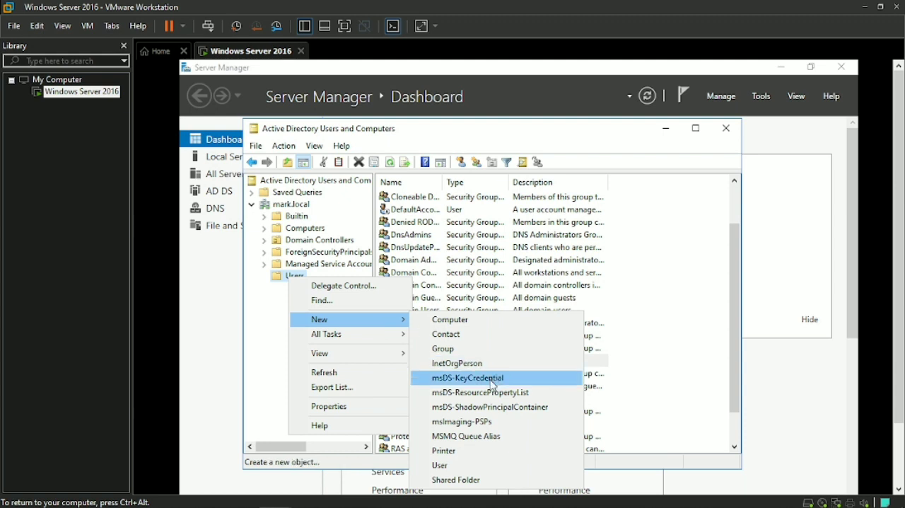
pyautogui.click(473, 482)
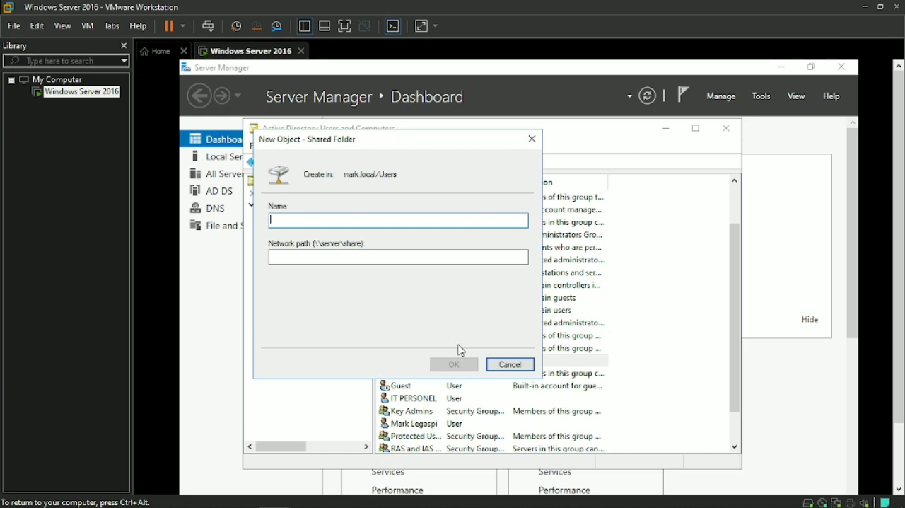
pyautogui.write('S')
pyautogui.press('BackSpace')
pyautogui.press('BackSpace')
pyautogui.press('BackSpace')
pyautogui.press('BackSpace')
pyautogui.press('BackSpace')
pyautogui.press('BackSpace')
pyautogui.write('sharwe')
# Step: Set the network path to \\mark.local\share, create the shared folder object, and select it in the Users container
pyautogui.click(345, 253)
pyautogui.write('\\\\')
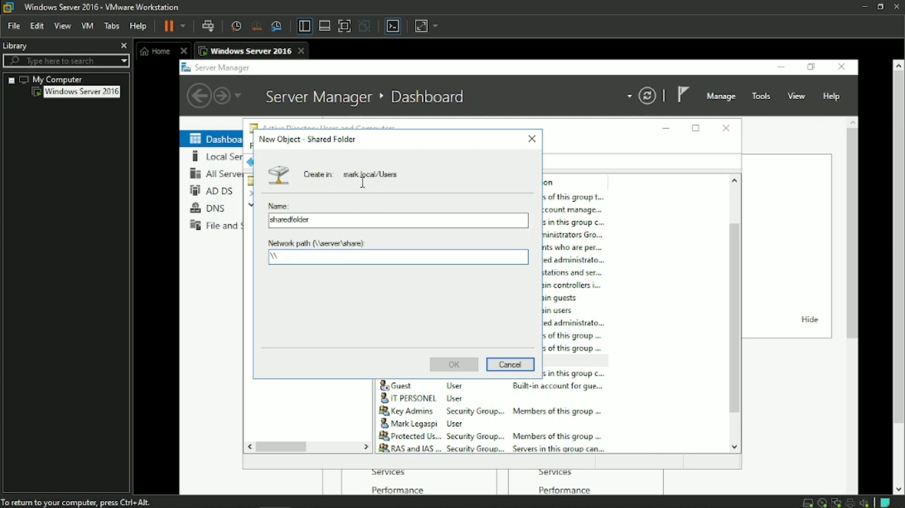
pyautogui.write('ma')
pyautogui.write('share')
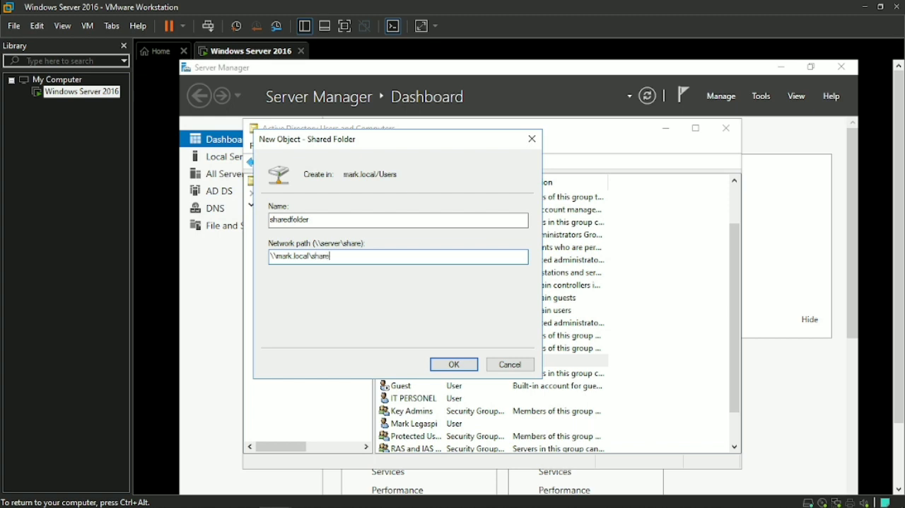
pyautogui.click(453, 365)
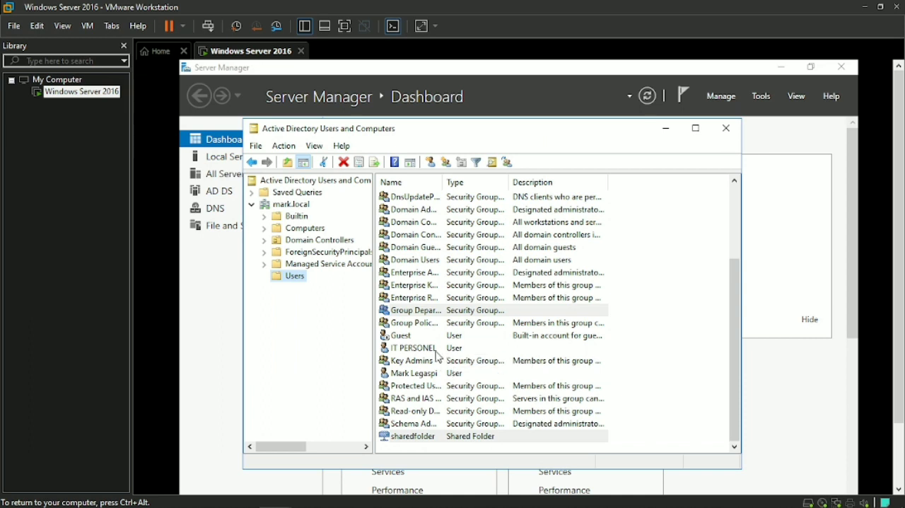
pyautogui.click(419, 439)
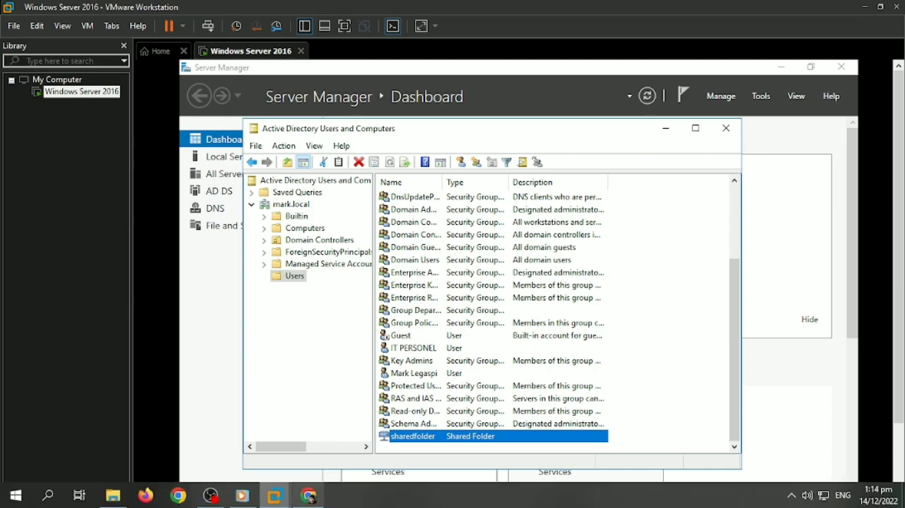
pyautogui.moveTo(265, 502)
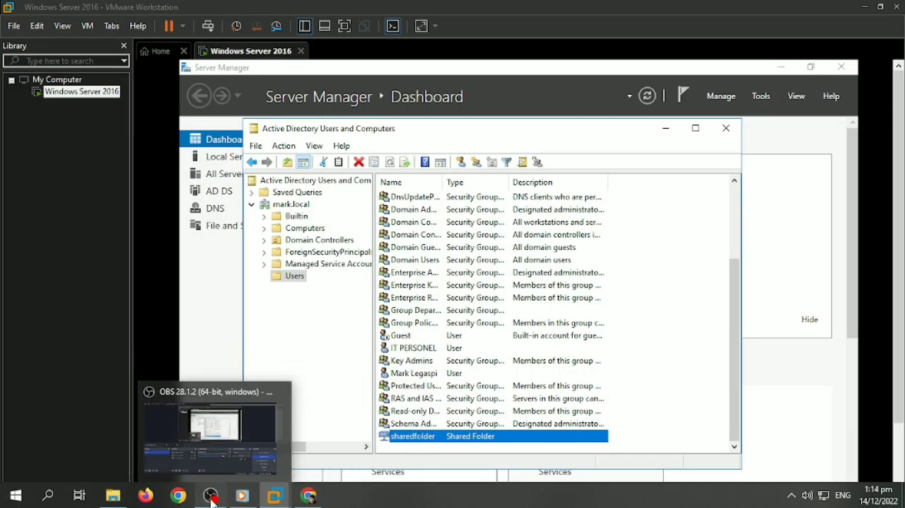
pyautogui.click(211, 495)
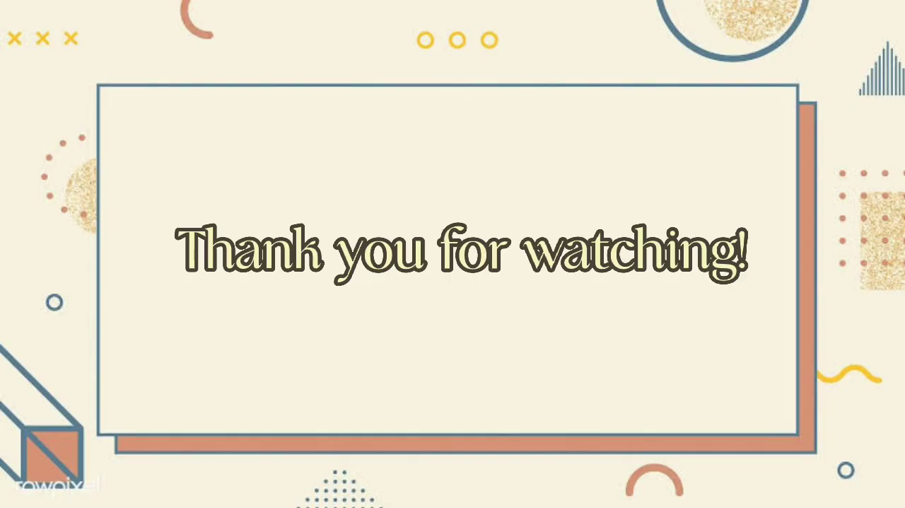